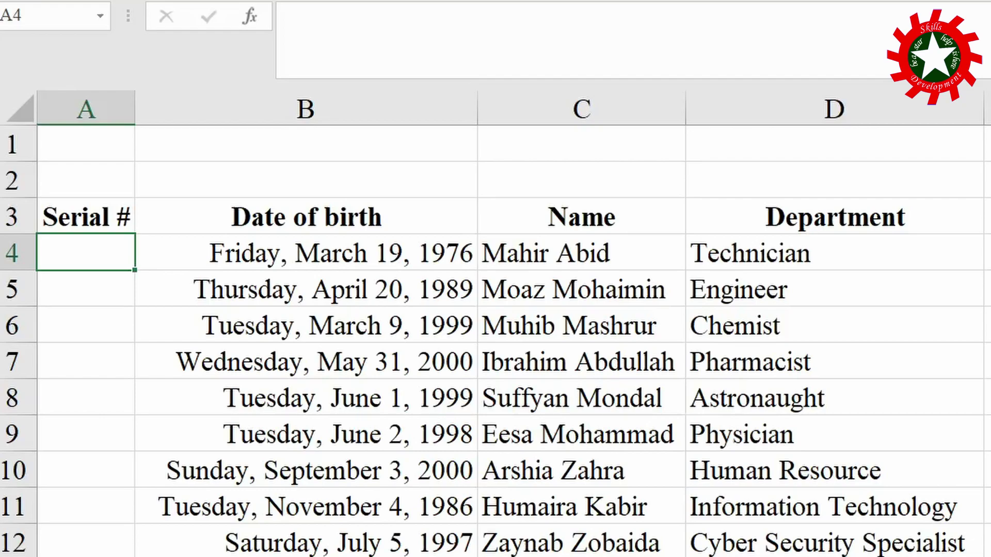
Enter 1 and 2 in A4:A5 and fill the series down to A12 for serials 1–9.
key(Return)
text(2)
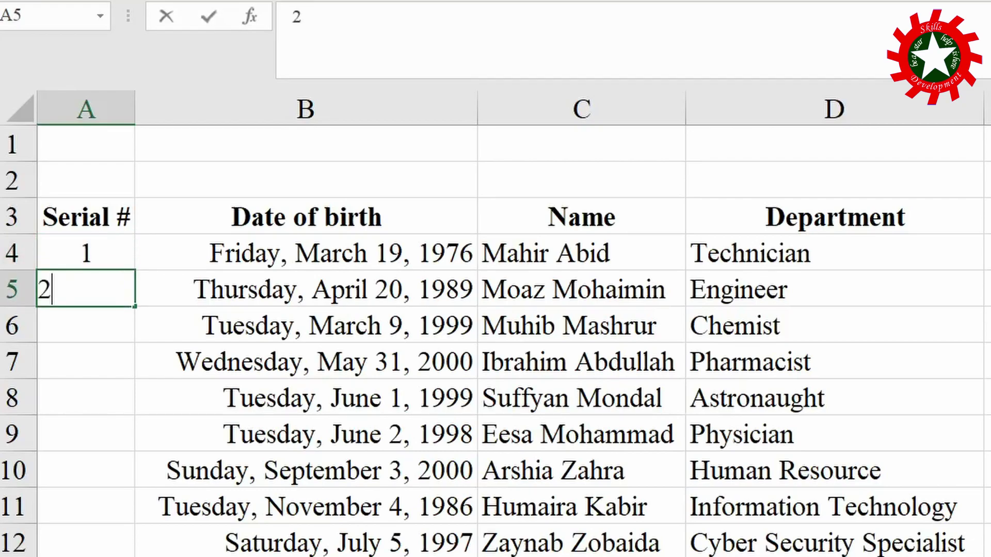
key(Return)
mouse_move(91, 252)
mouse_down()
mouse_move(87, 289)
mouse_move(153, 548)
mouse_up()
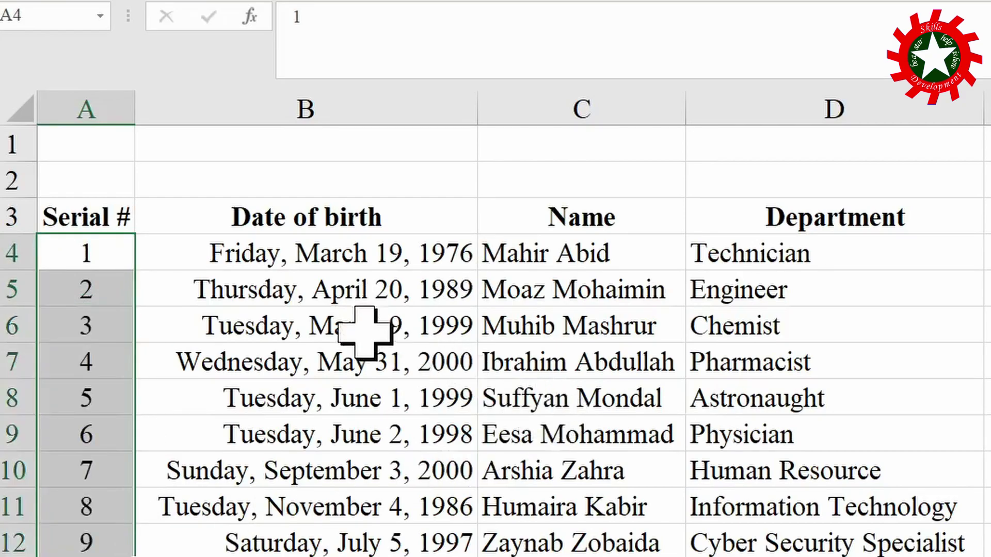
Delete the Pharmacist row 7 to test the numbering, then undo the deletion.
click(13, 361)
right_click(139, 361)
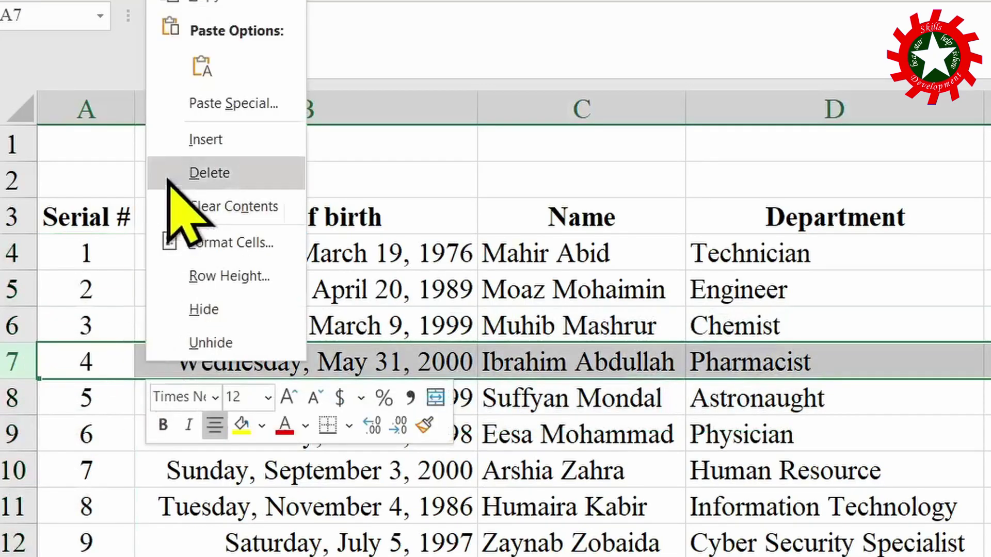
click(204, 170)
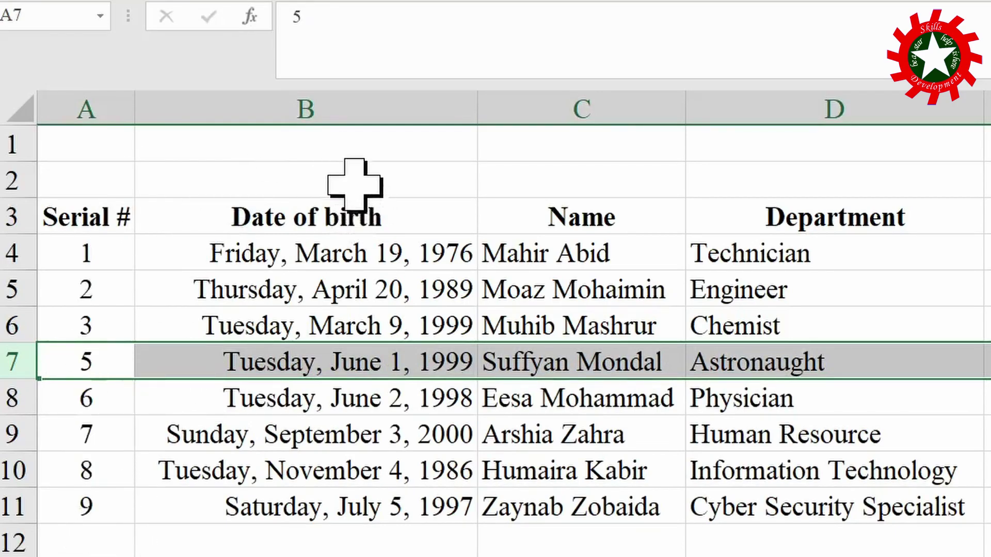
key(ctrl+z)
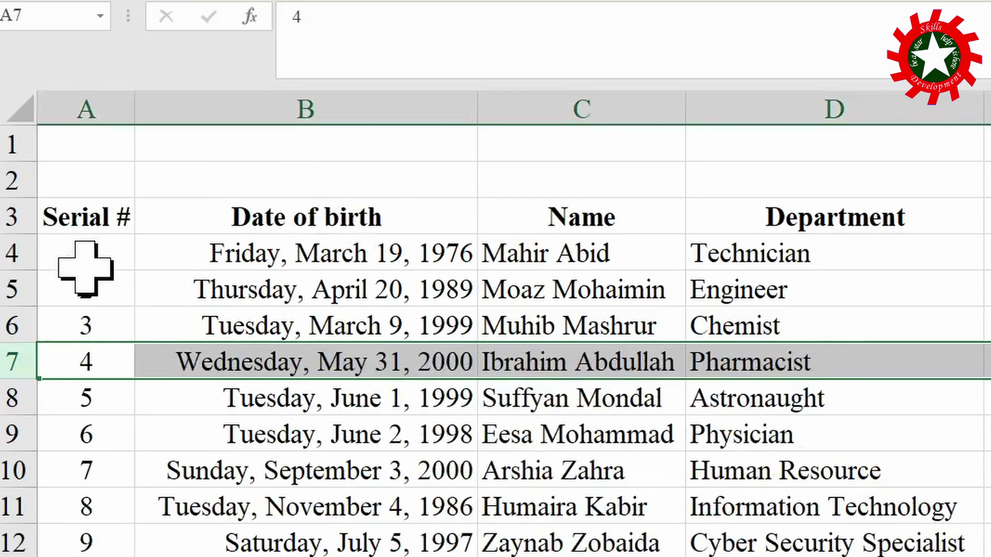
Clear the old serials in A4:A12 and enter 1 in A4.
click(93, 260)
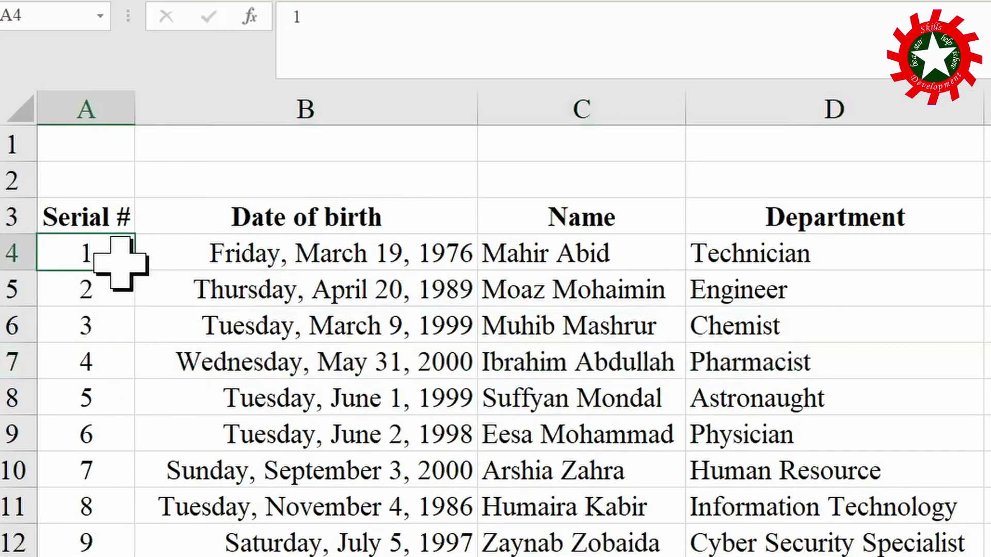
drag(121, 258, 136, 547)
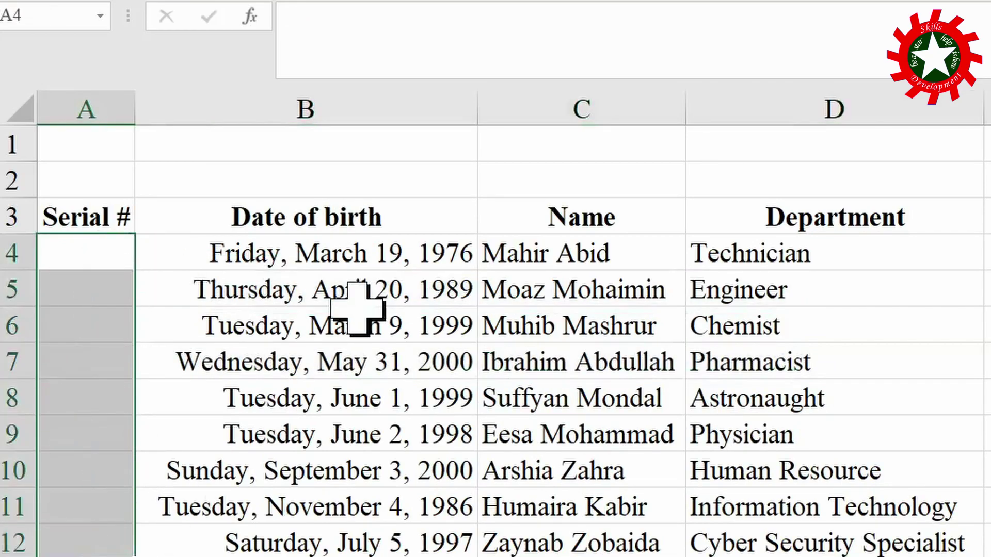
click(132, 255)
text(1)
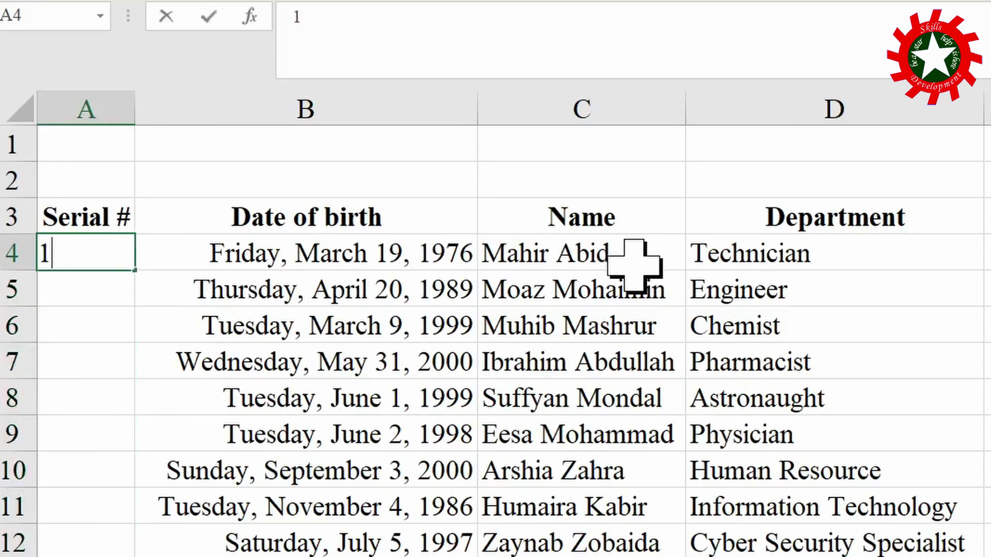
key(Return)
text(=)
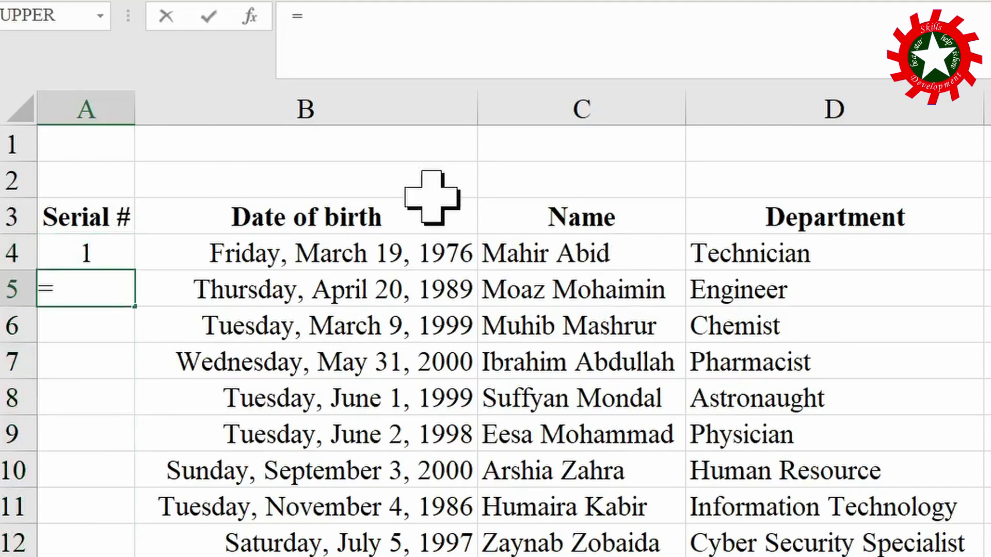
Put =A4+1 in A5 and fill it down to A12.
click(93, 247)
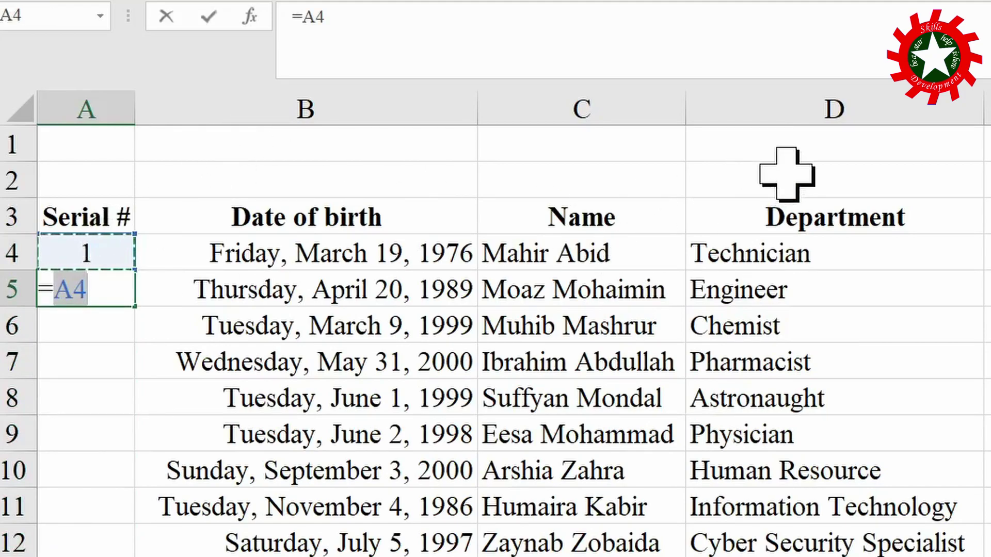
text(+1)
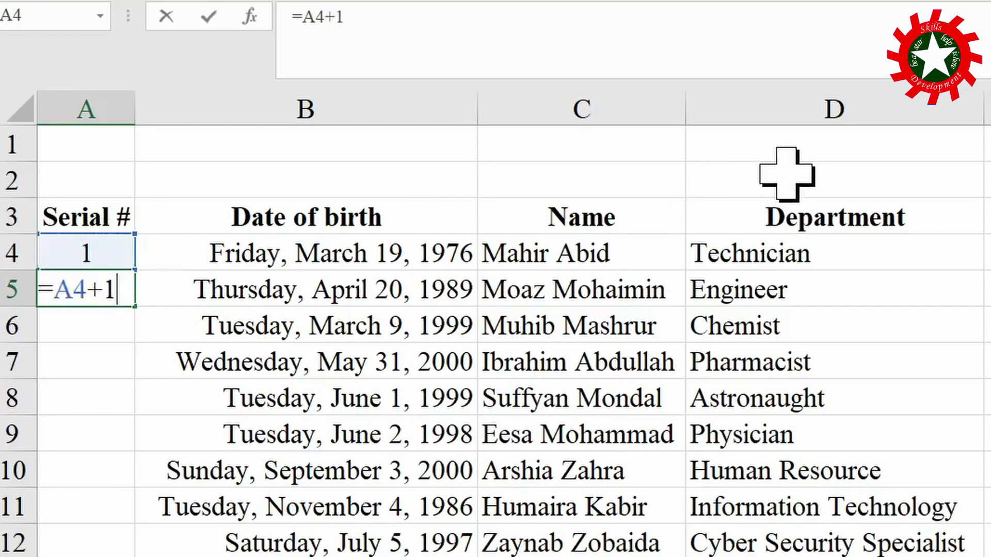
key(Return)
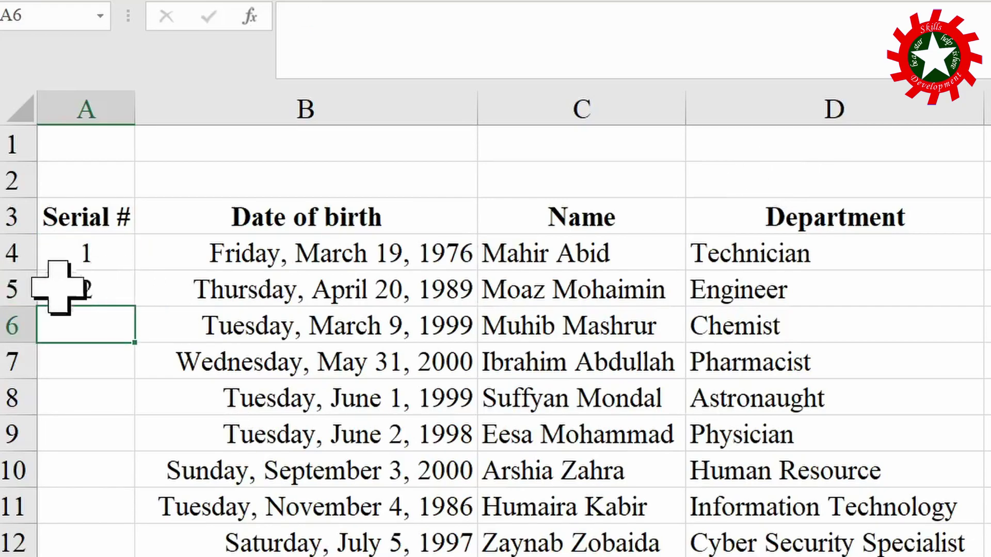
click(98, 294)
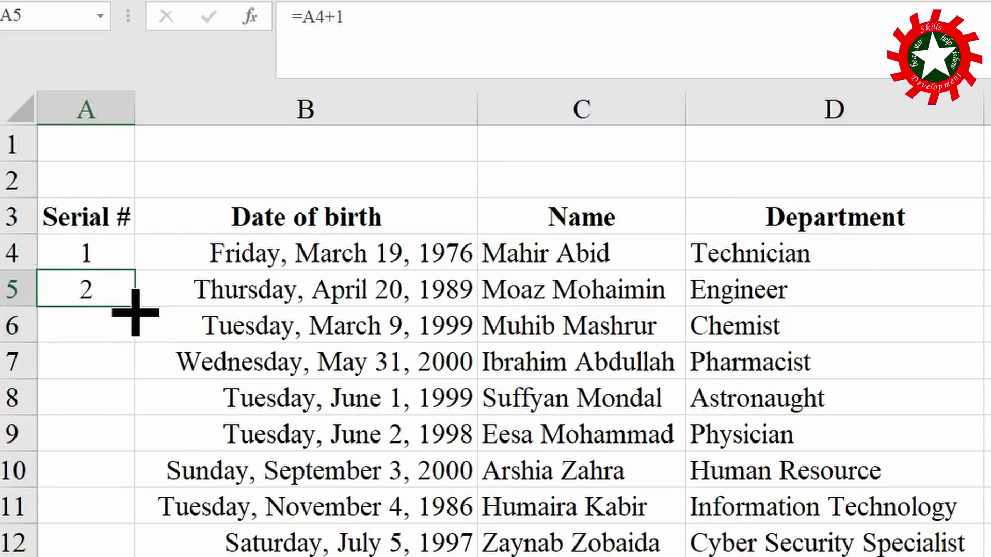
drag(135, 312, 108, 539)
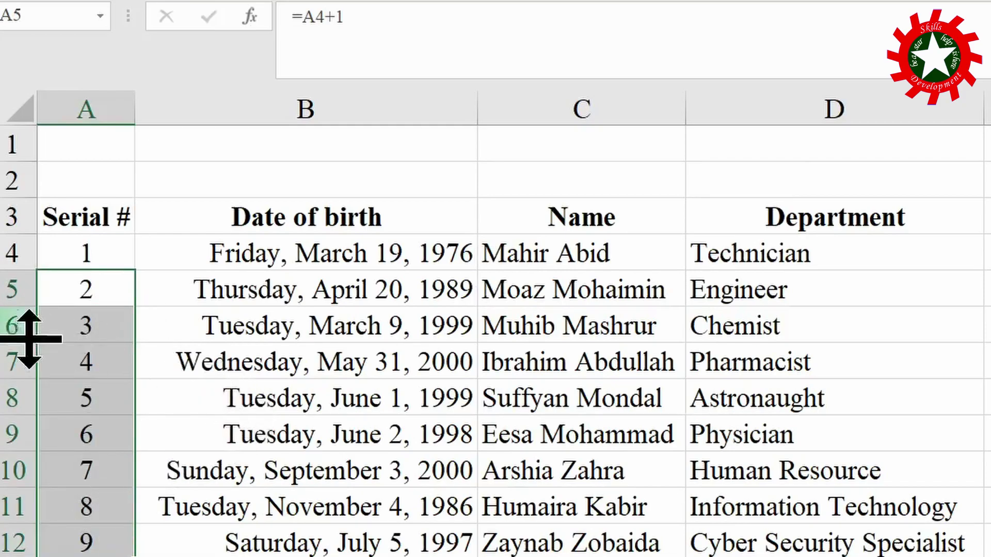
Delete row 7 to test the formulas, then undo the deletion that caused #REF! errors.
click(8, 363)
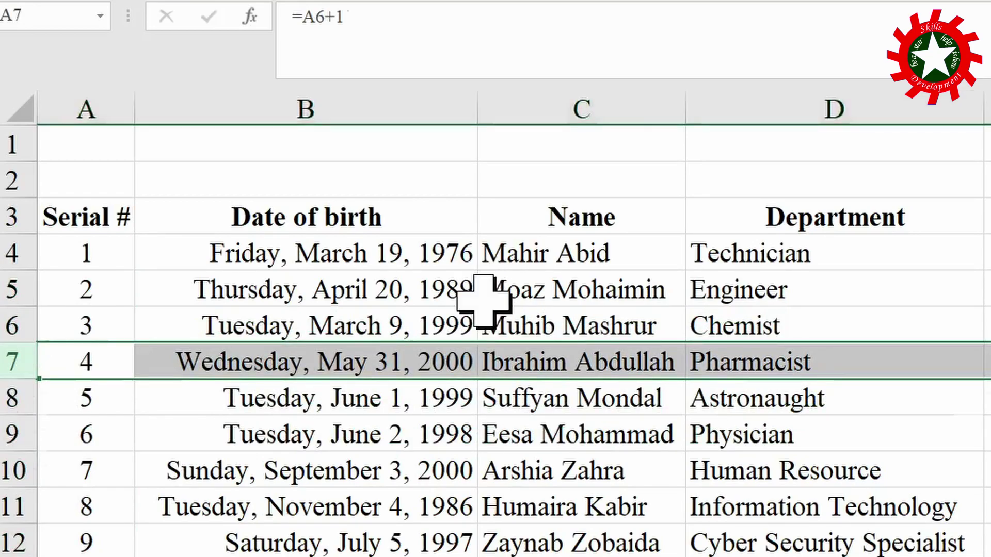
key(ctrl+minus)
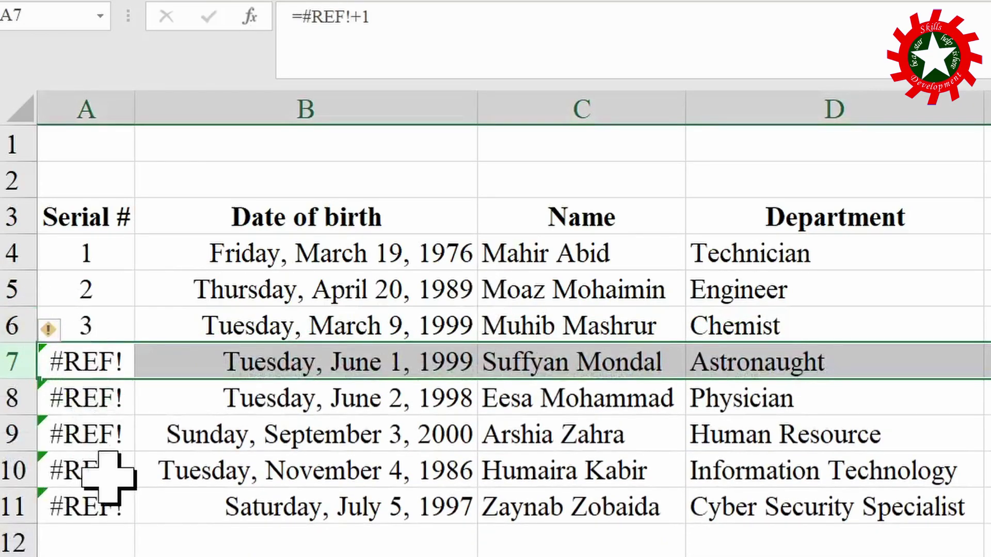
key(ctrl+z)
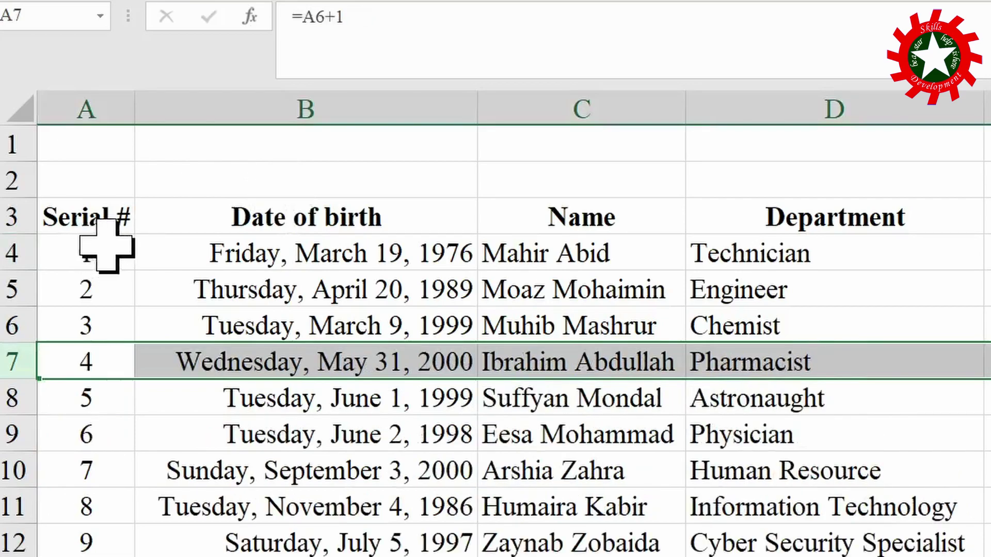
click(78, 263)
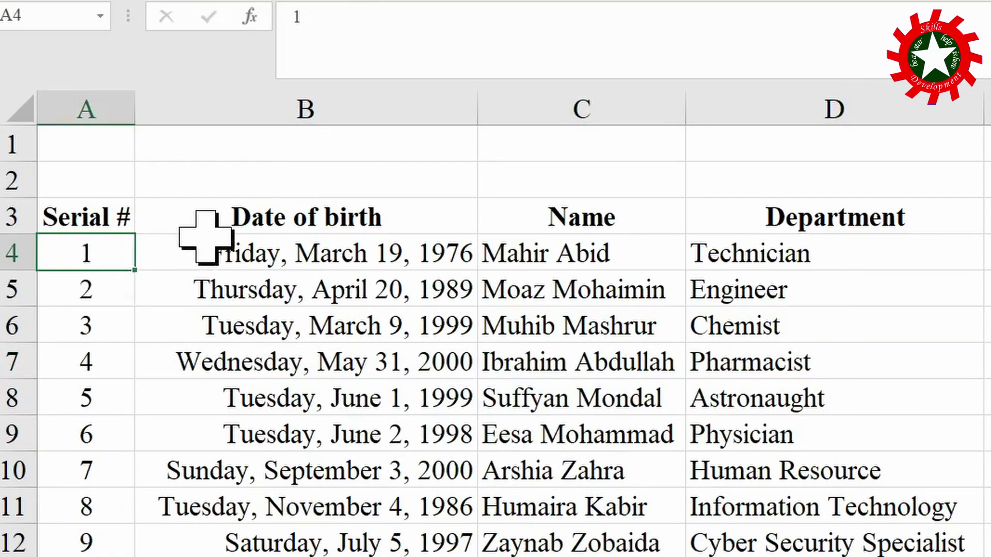
Fill A4 down to row 12 and switch Auto Fill Options to Fill Series for 1–9.
double_click(139, 276)
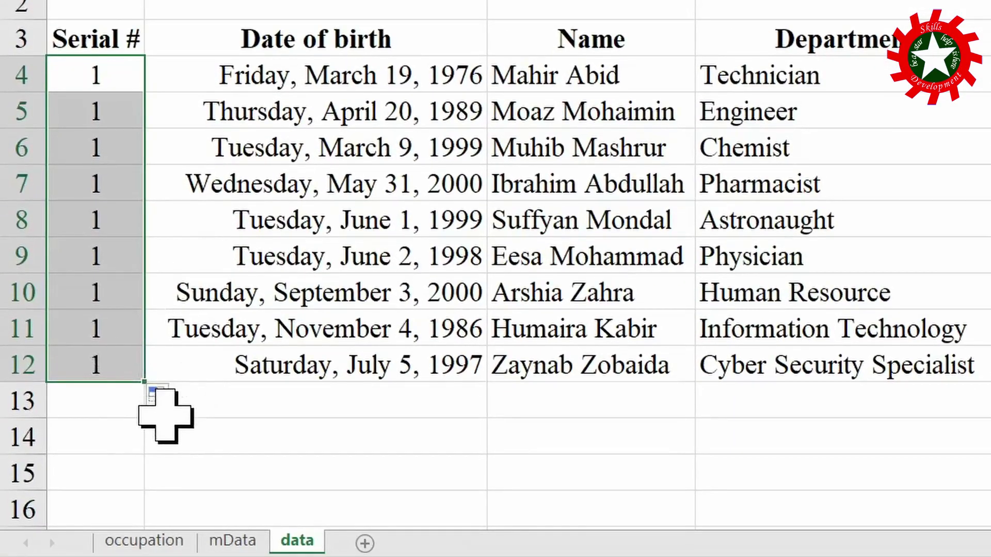
click(180, 403)
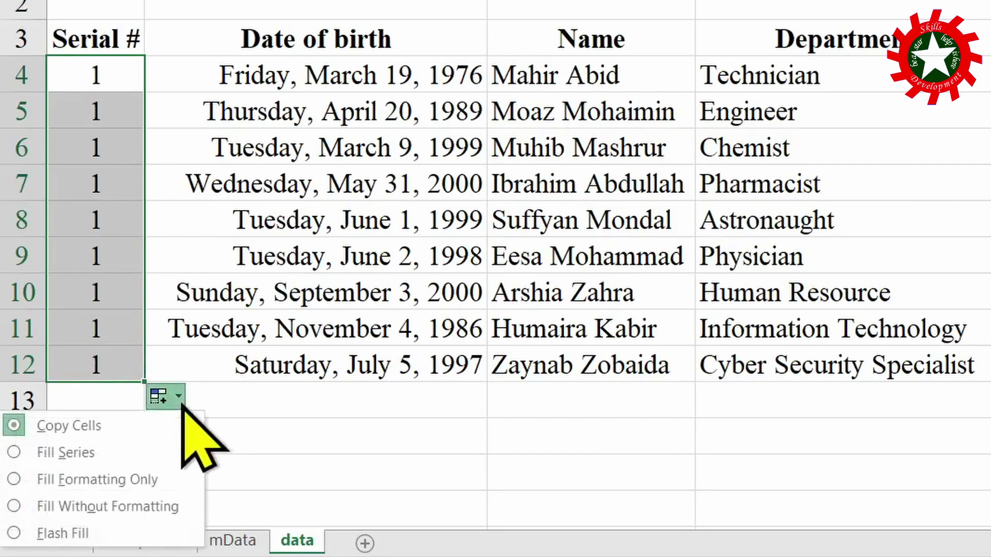
click(70, 453)
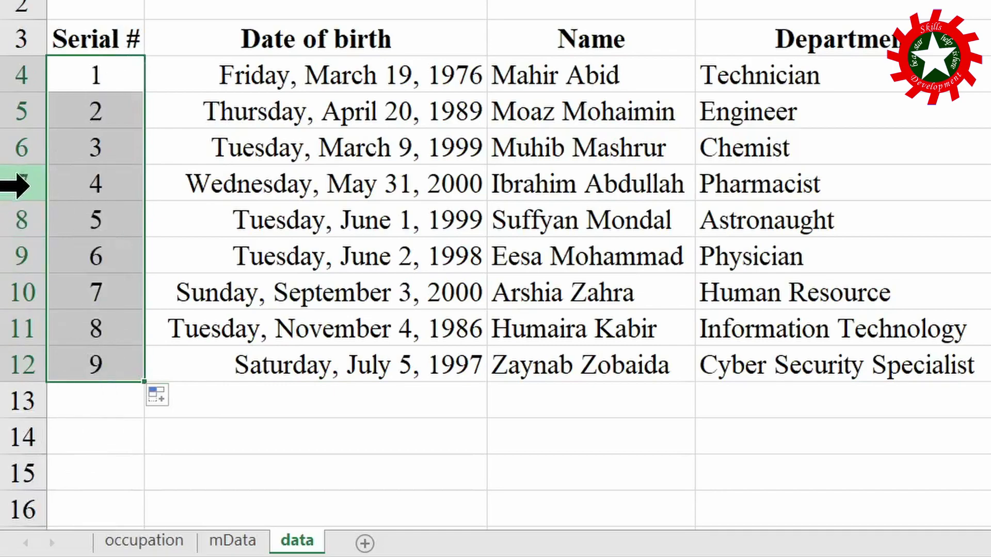
Delete rows 7 and 8 to test the series, then restore them.
click(24, 185)
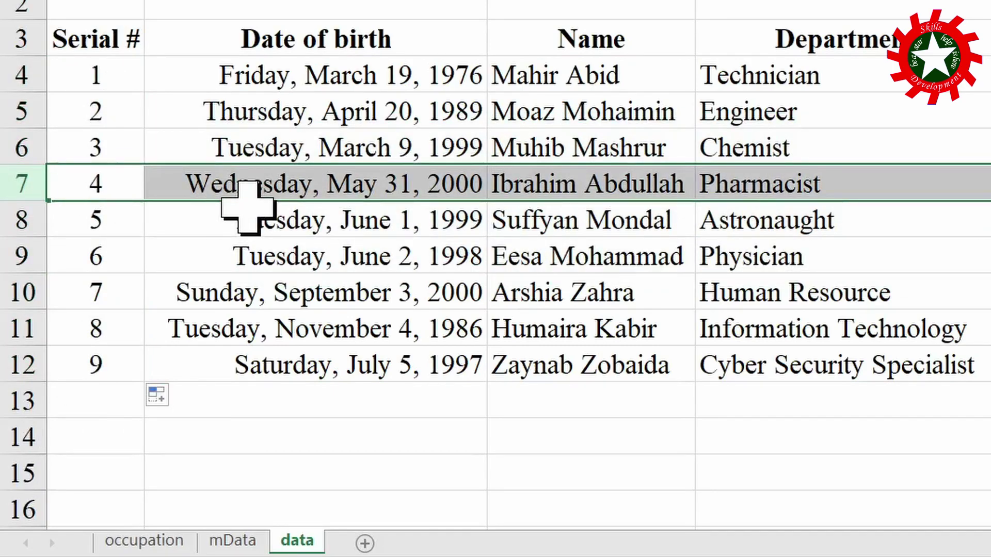
drag(10, 189, 23, 221)
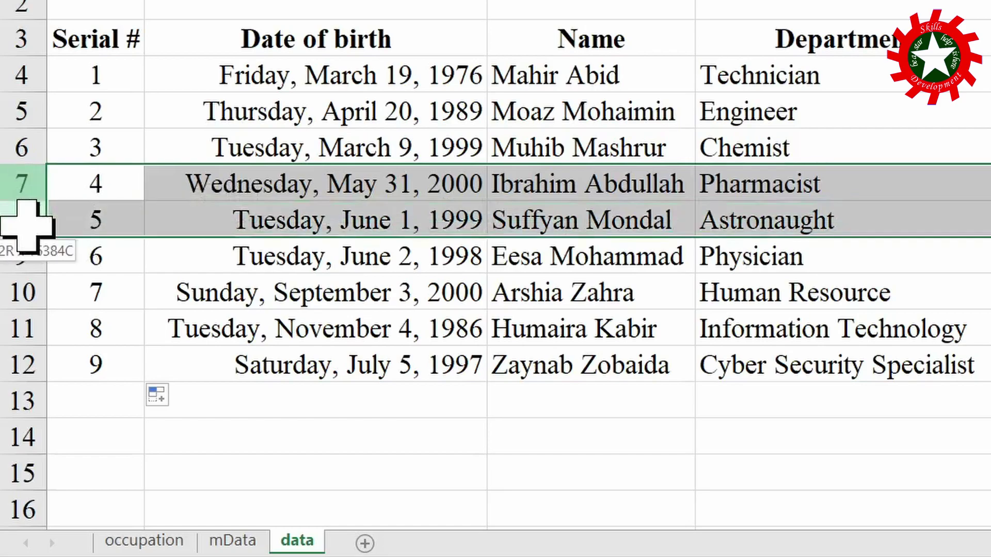
key(ctrl+minus)
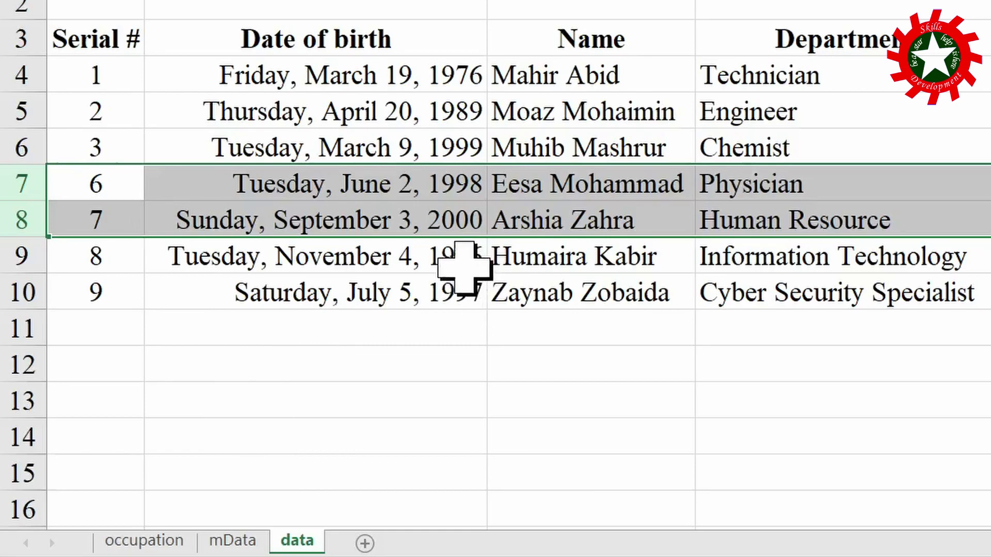
key(ctrl+plus)
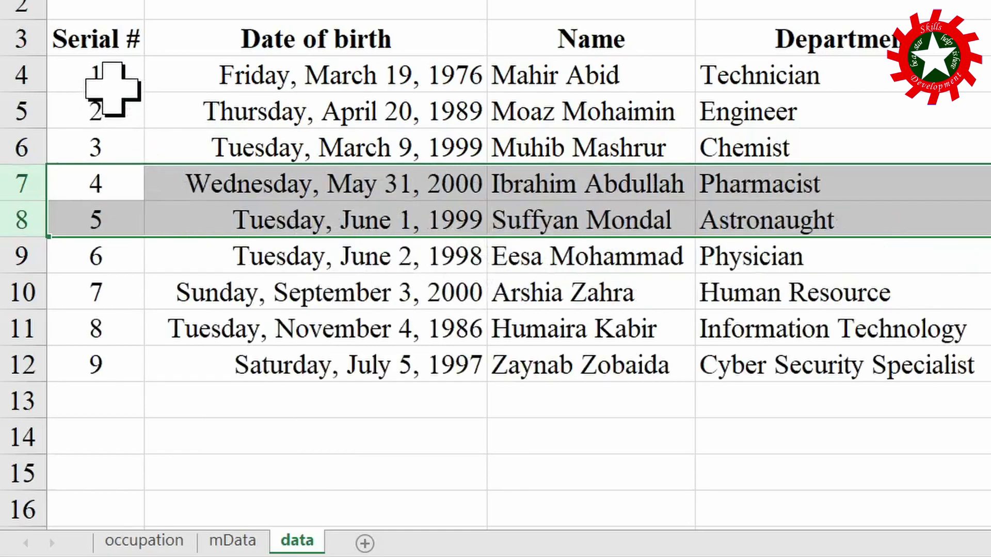
Clear all serial numbers from A4:A12.
click(112, 86)
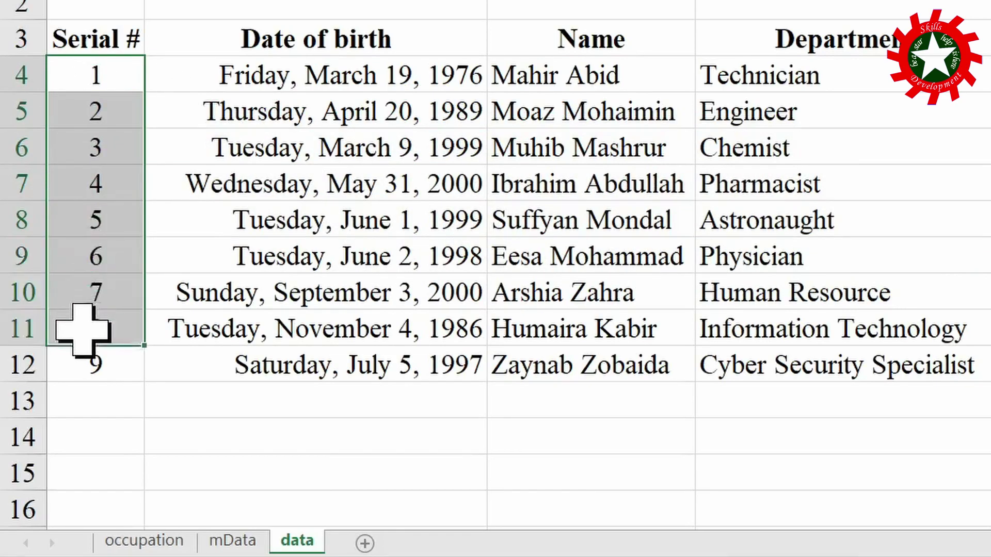
drag(88, 80, 78, 362)
key(Delete)
scroll(148, 126, up, 1)
Enter =ROW(1:1) in A4 and fill it down the Serial # column.
click(103, 111)
text(=)
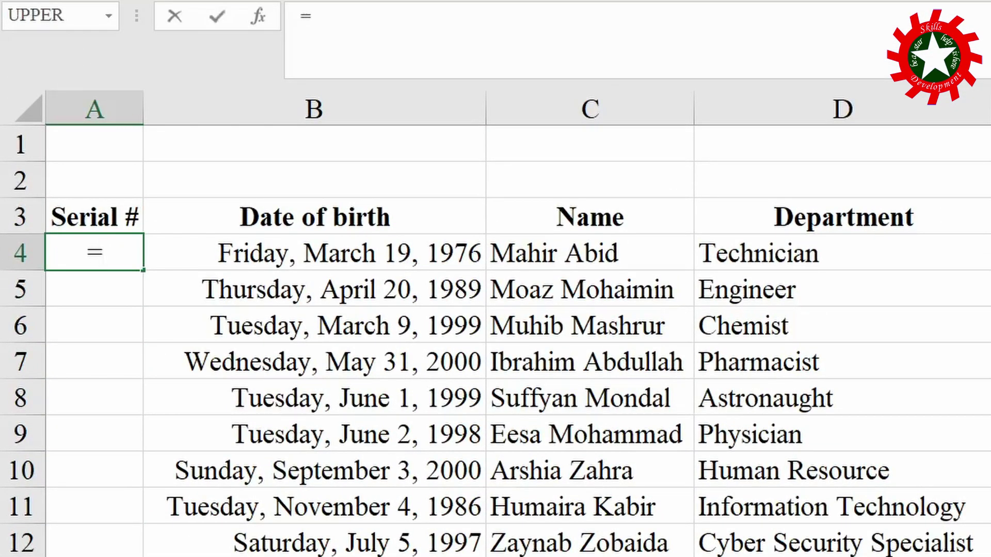
text(Row()
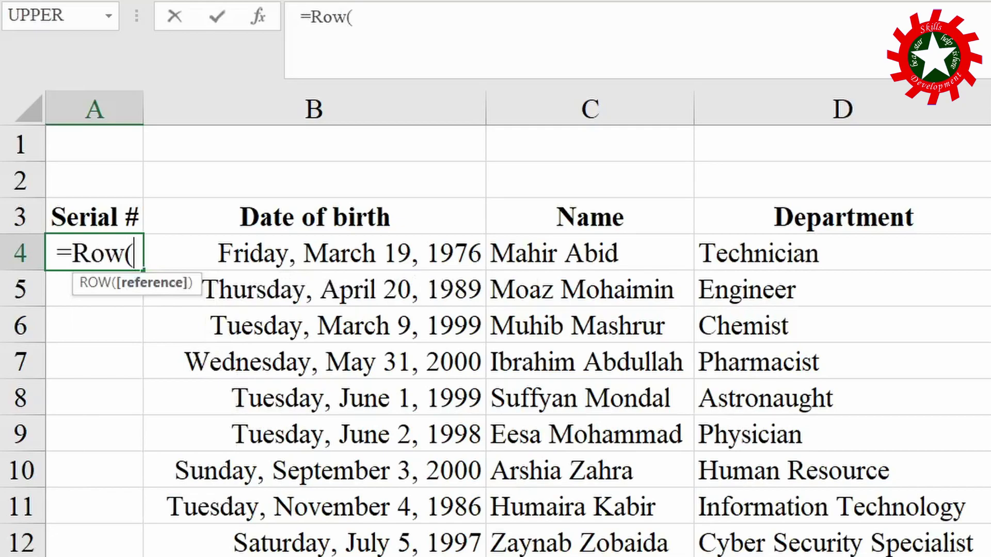
text(1:)
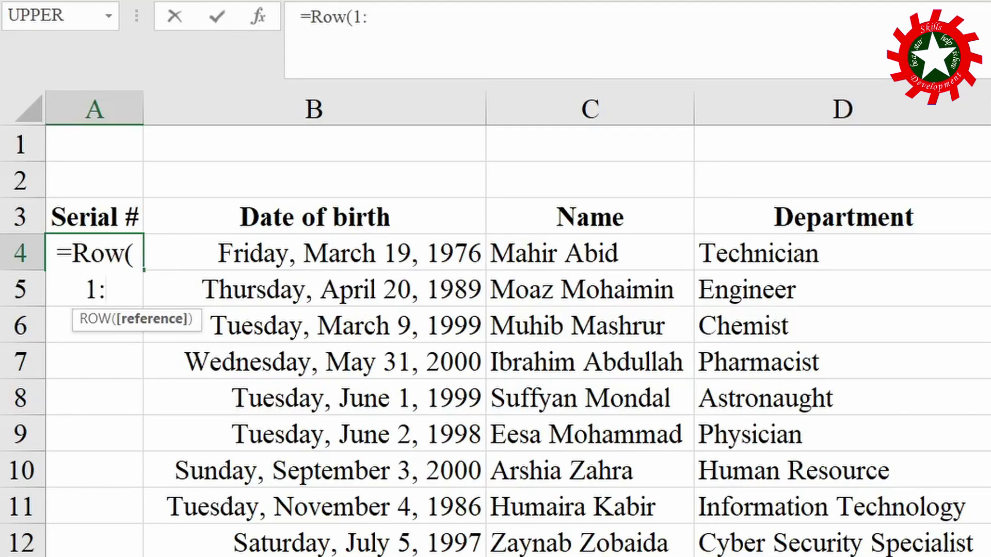
text(1))
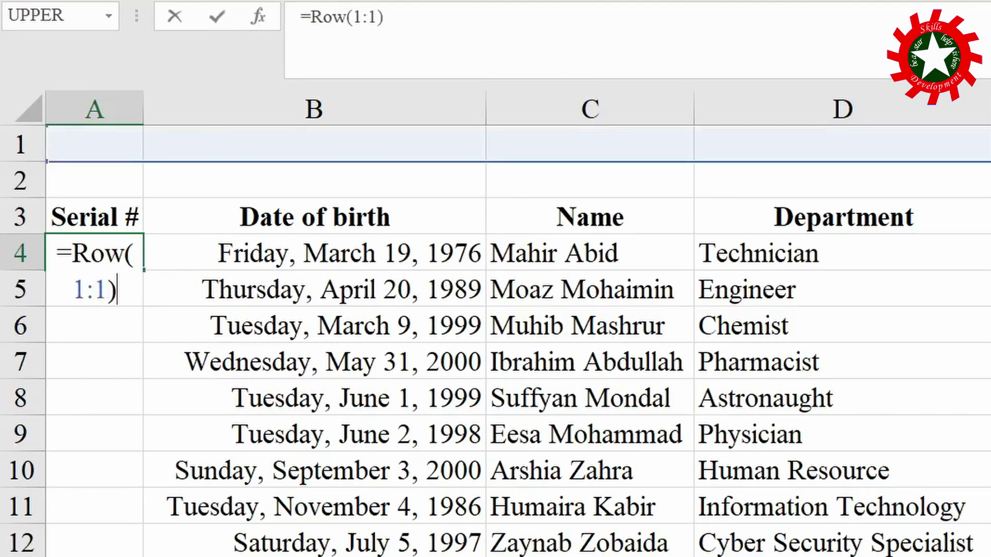
key(Return)
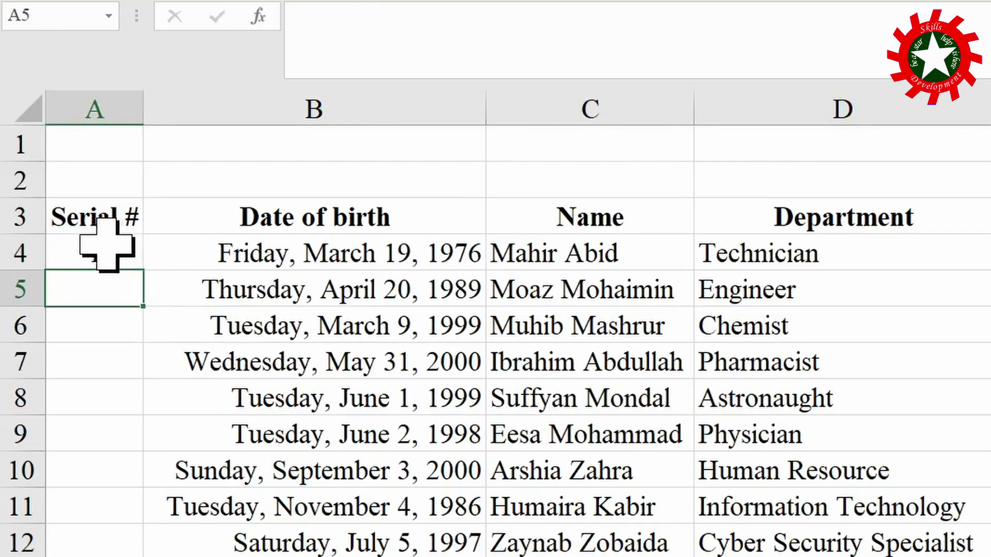
click(103, 245)
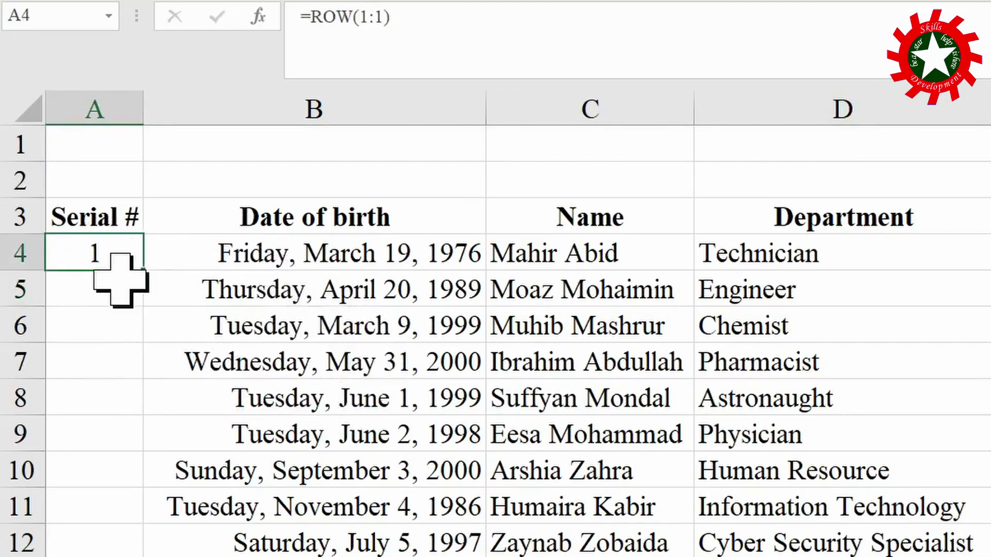
double_click(145, 277)
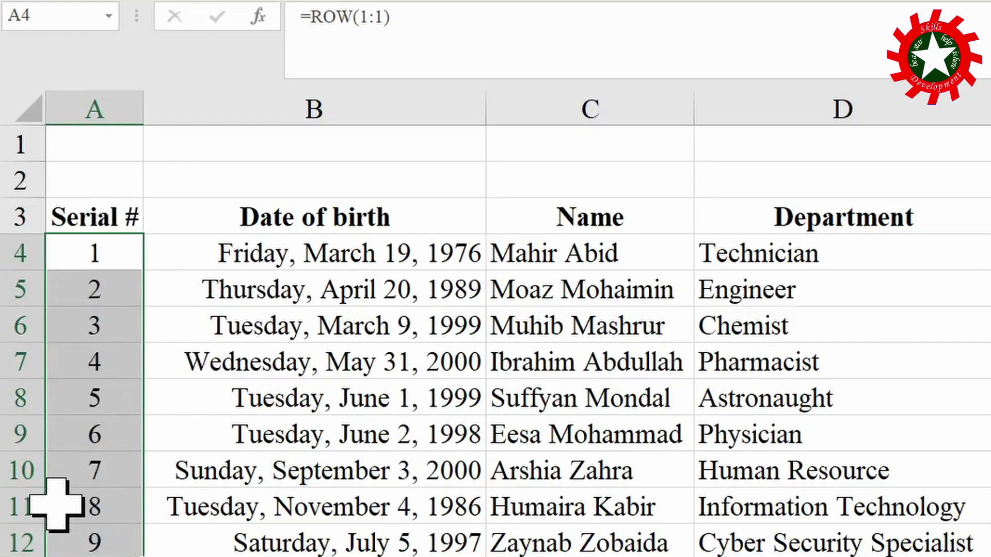
Delete the Pharmacist row 7 as a test, undo it, then clear A4:A11.
click(95, 370)
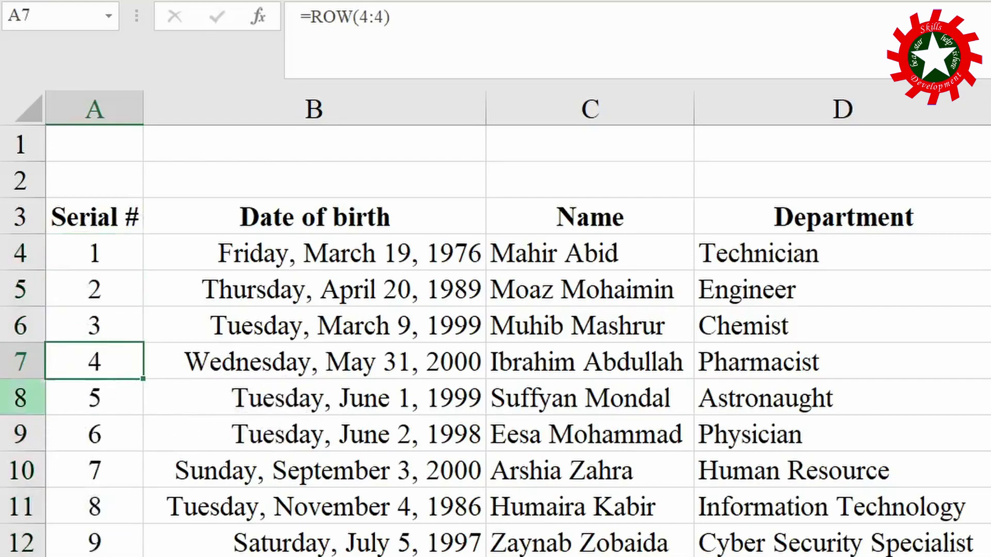
click(15, 364)
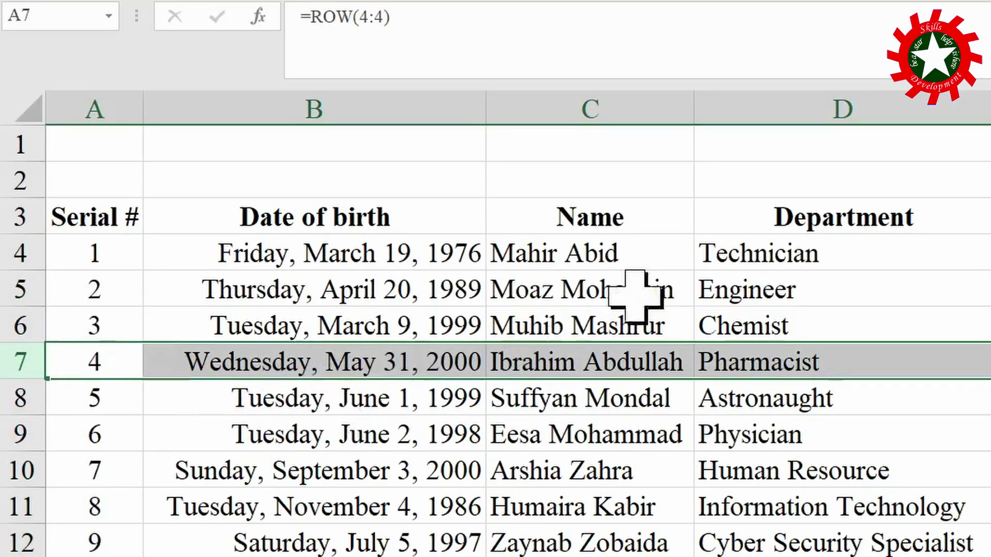
key(ctrl+minus)
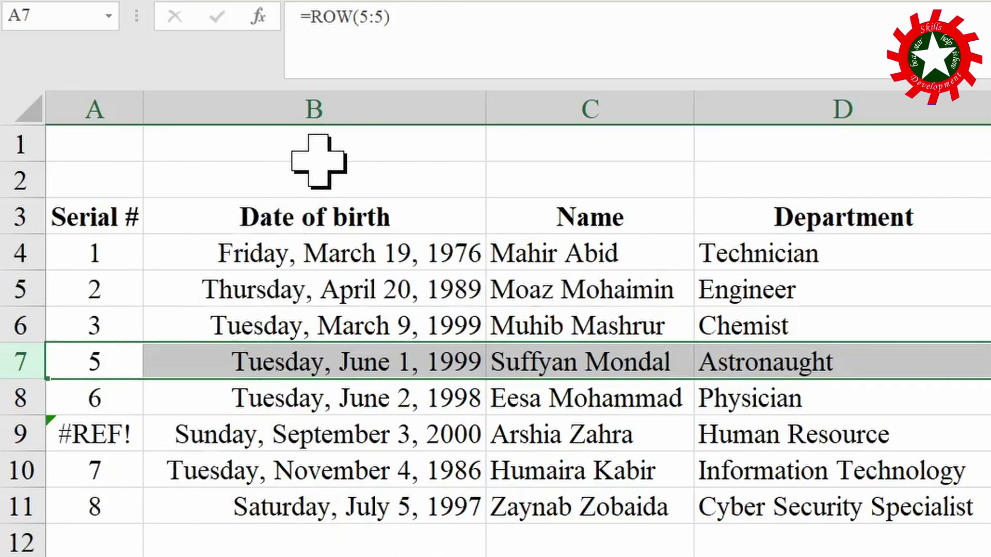
key(ctrl+z)
key(ctrl+z)
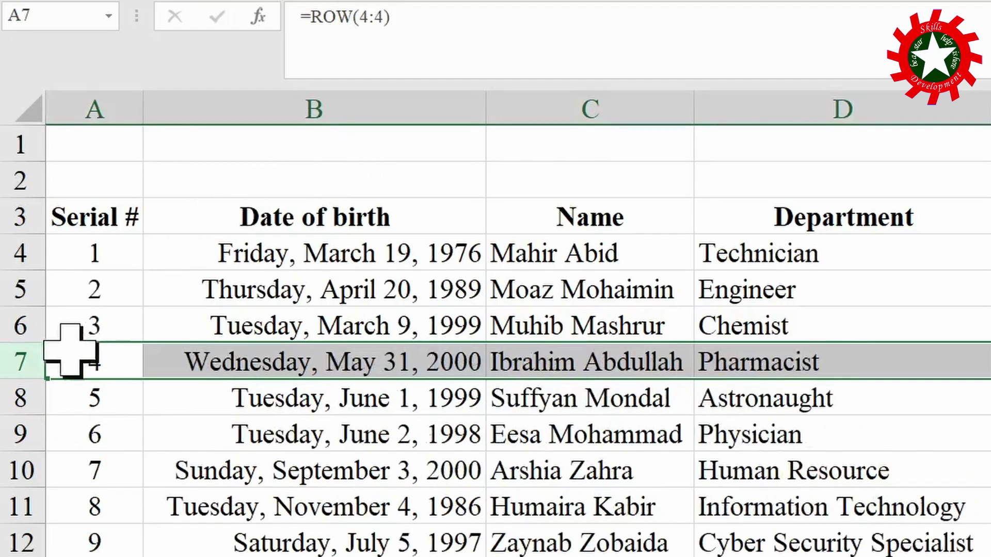
drag(105, 258, 101, 506)
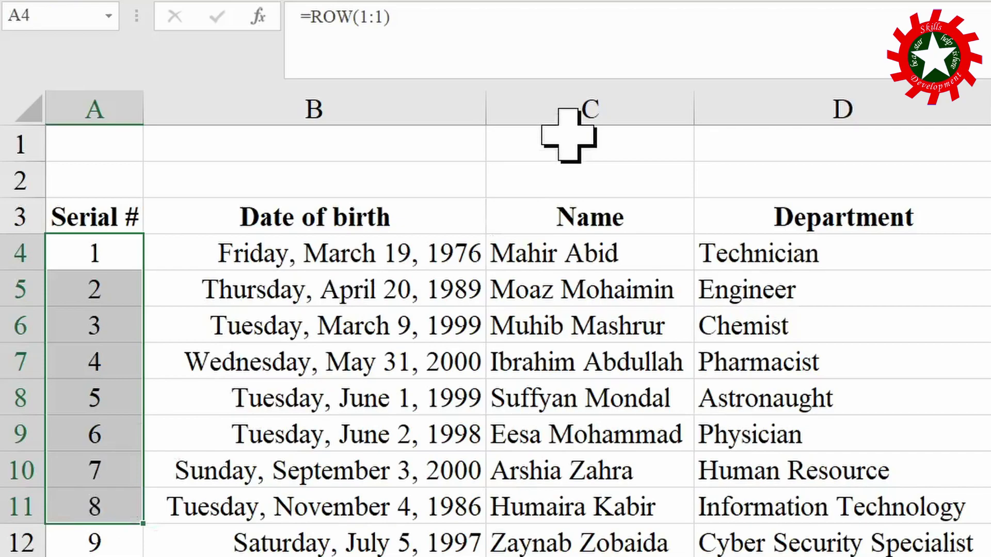
key(Delete)
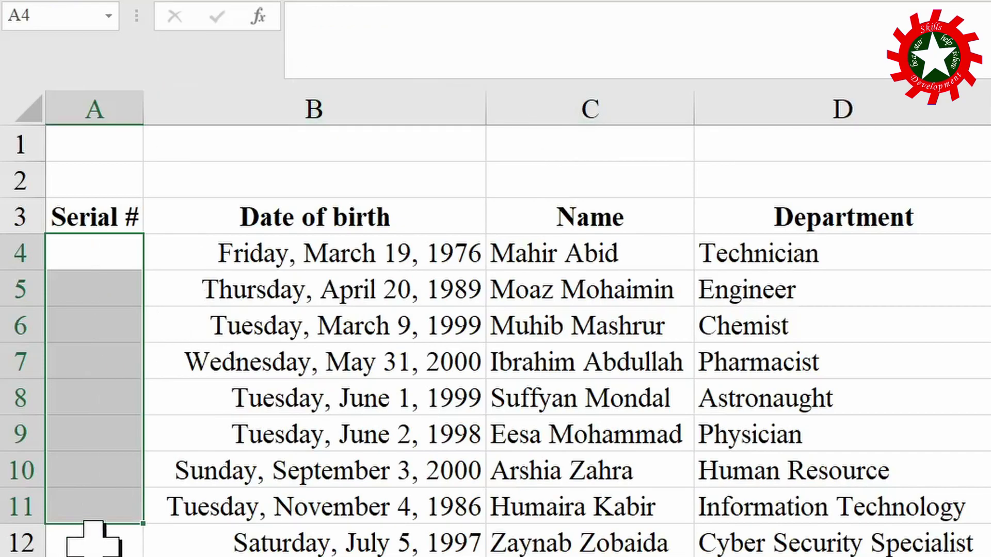
Enter =SEQUENCE(9) in A4.
click(93, 539)
click(96, 256)
text(=)
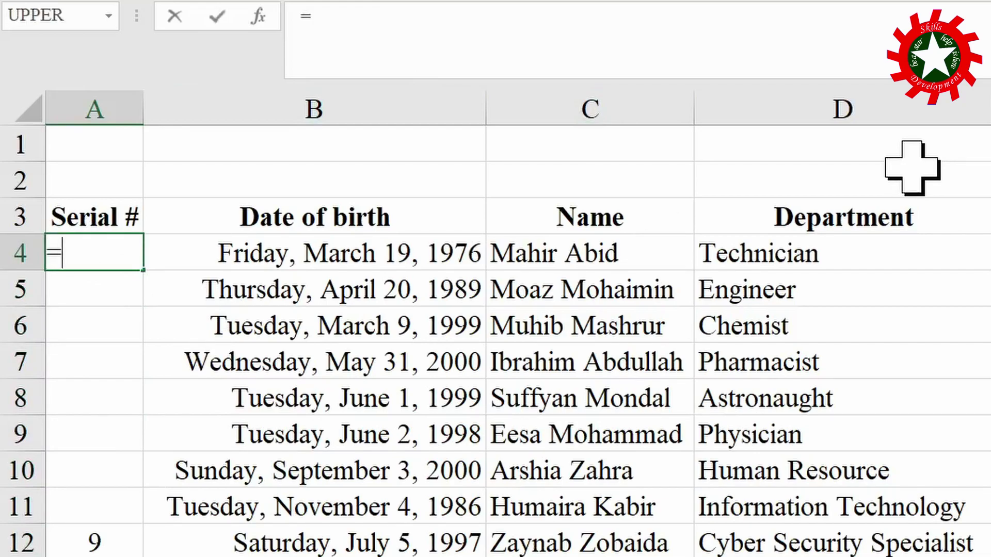
text(s)
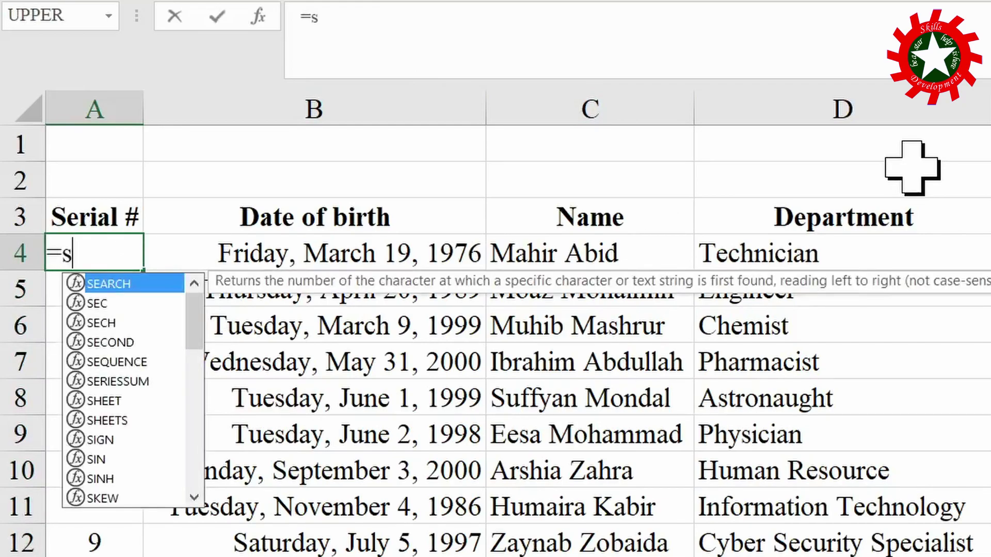
text(equ)
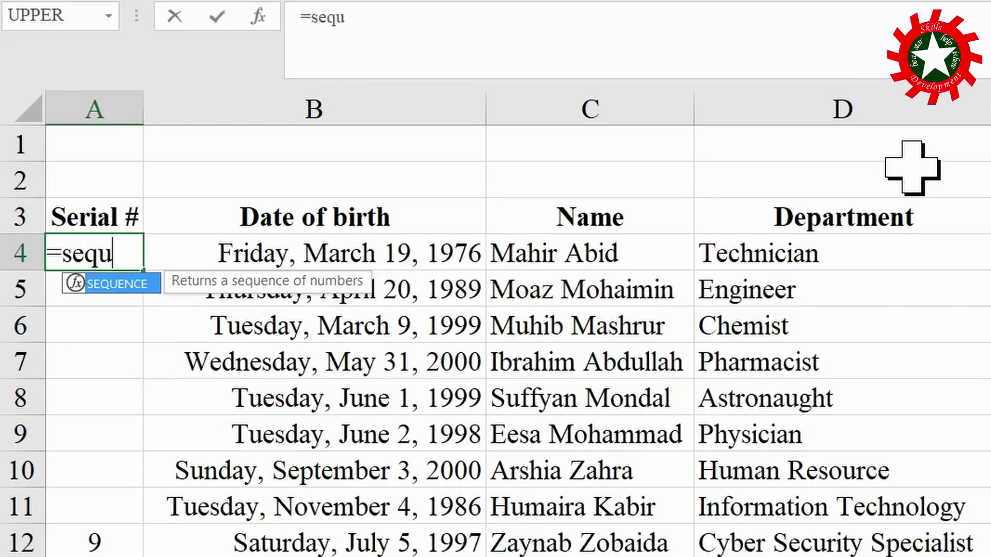
key(Tab)
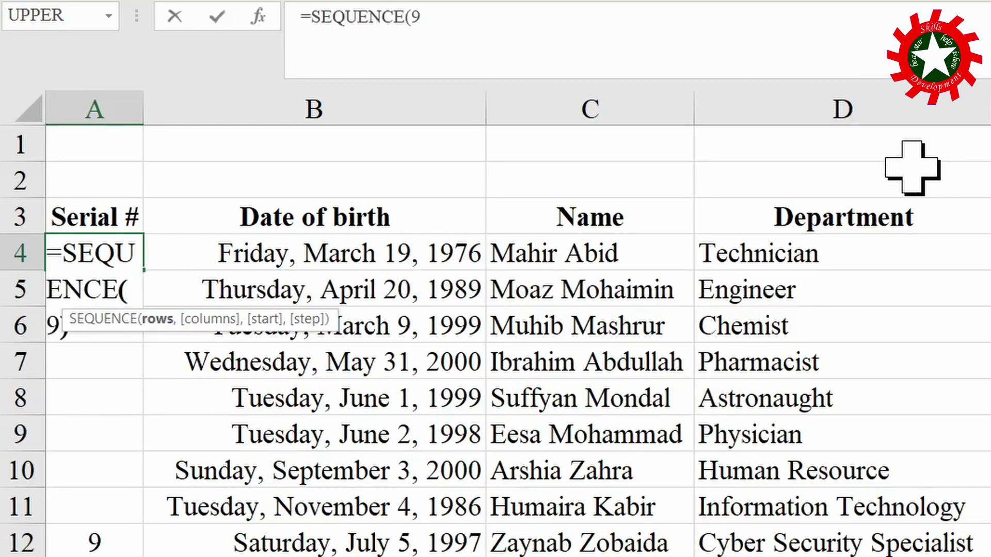
text())
key(Return)
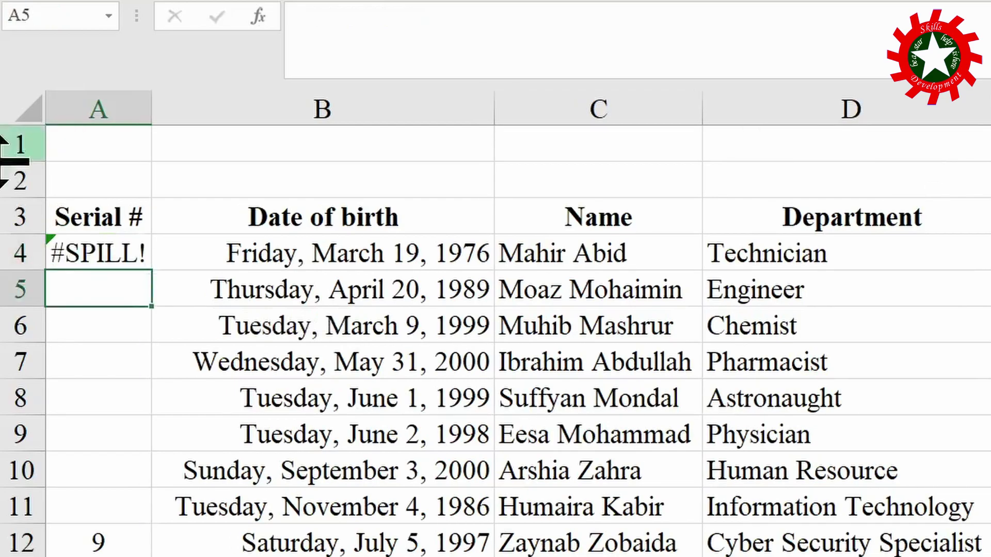
Delete the leftover 9 in A12 so the #SPILL! clears and 1–9 spill down.
click(114, 538)
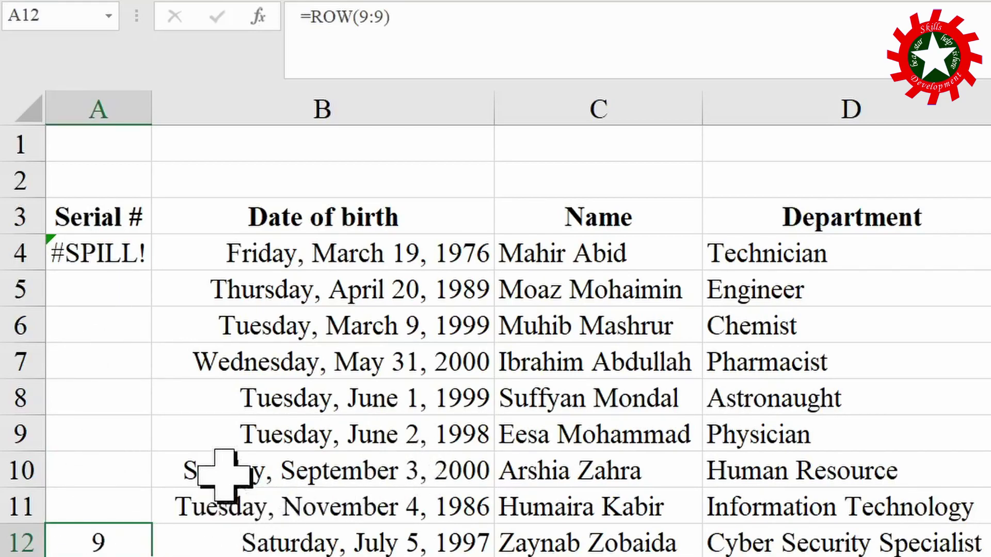
key(Delete)
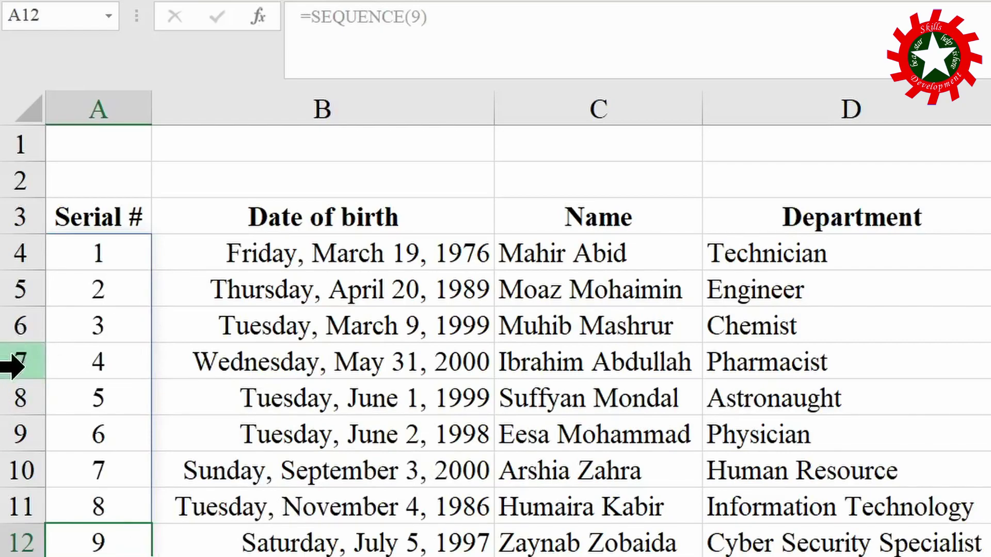
click(20, 469)
click(19, 364)
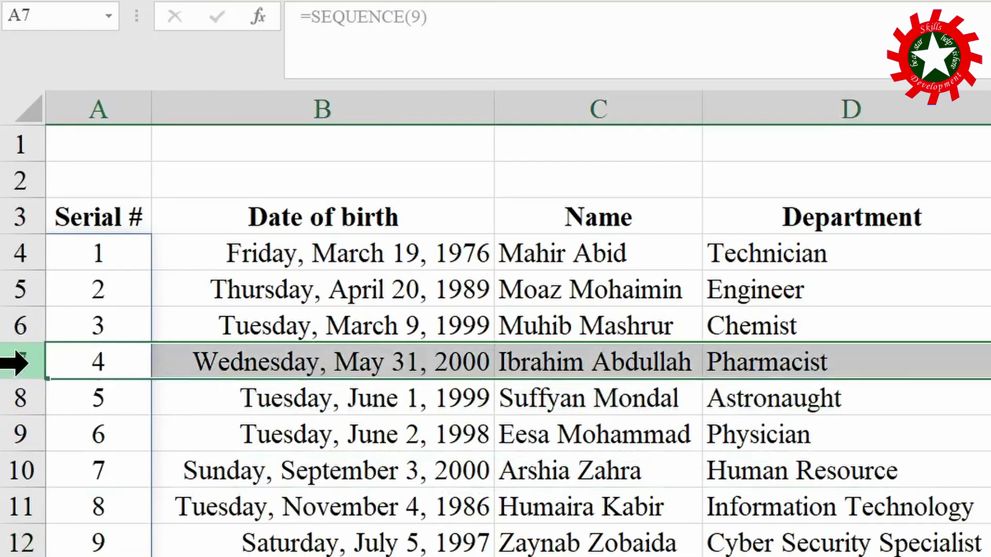
right_click(20, 367)
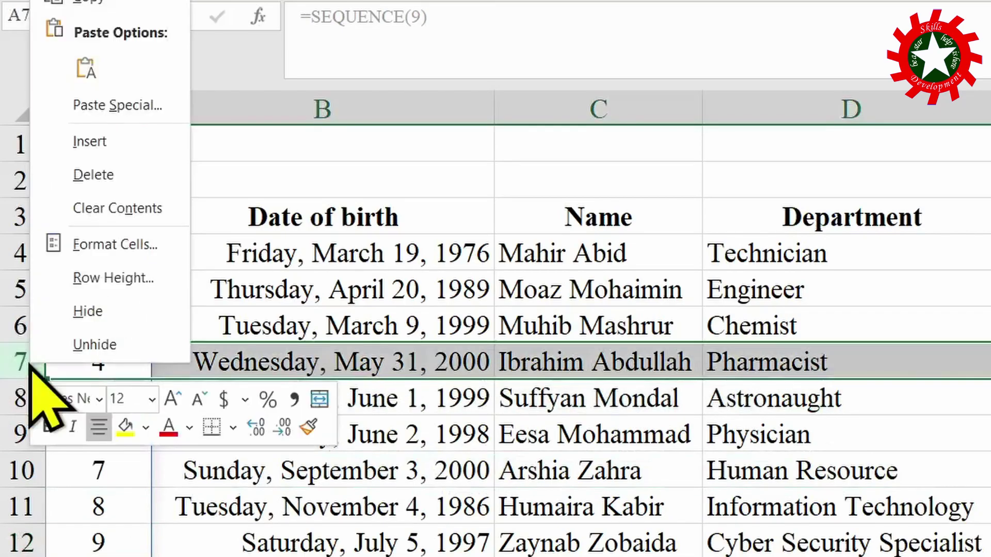
click(103, 175)
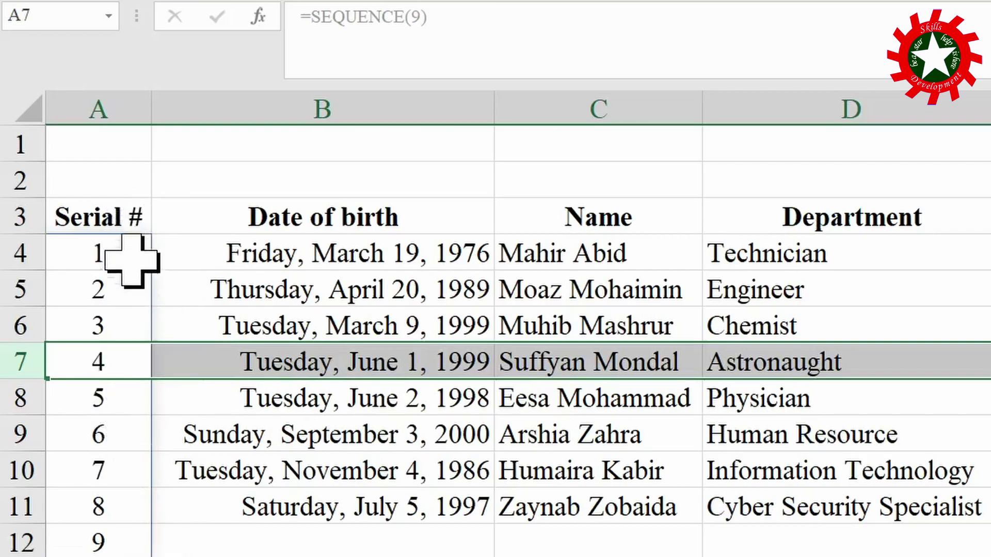
click(98, 543)
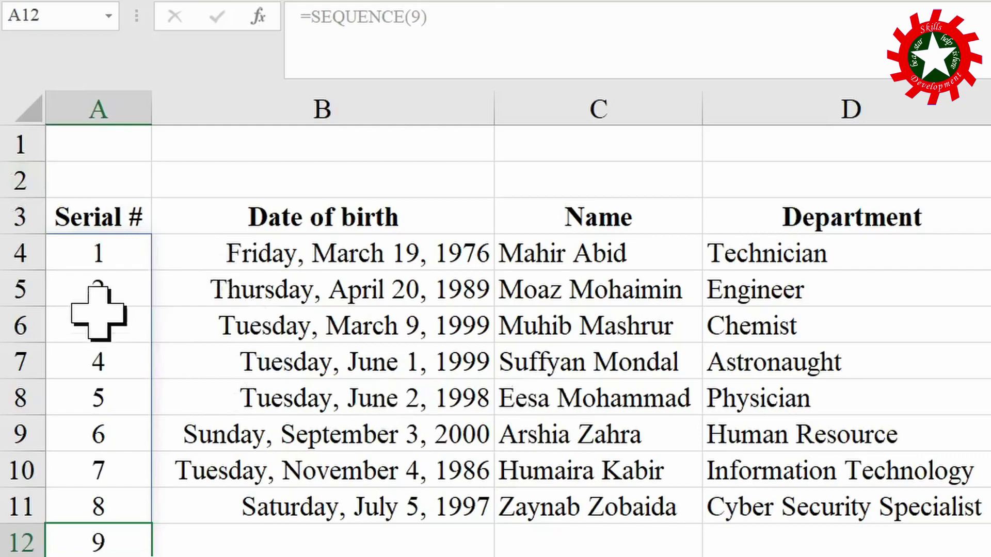
click(104, 252)
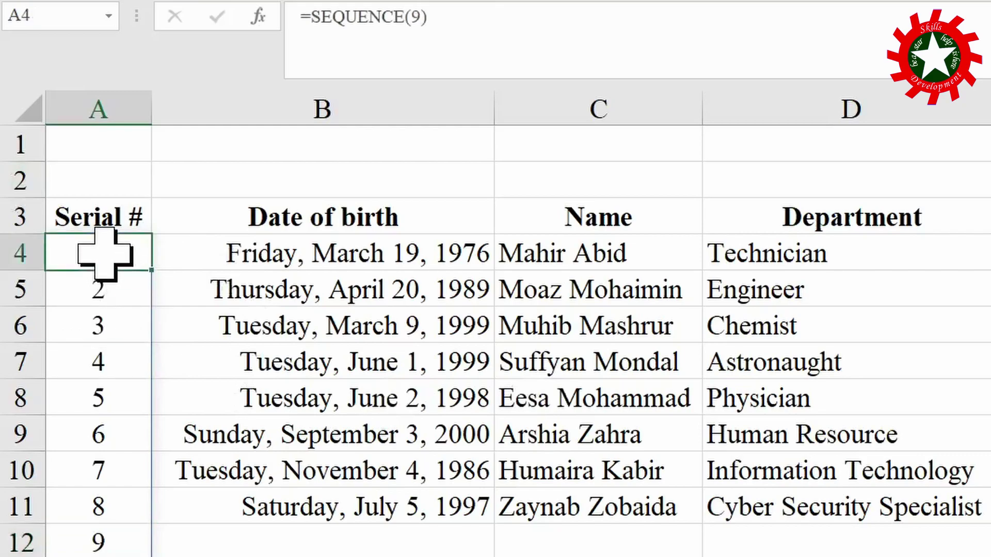
click(421, 17)
text(8)
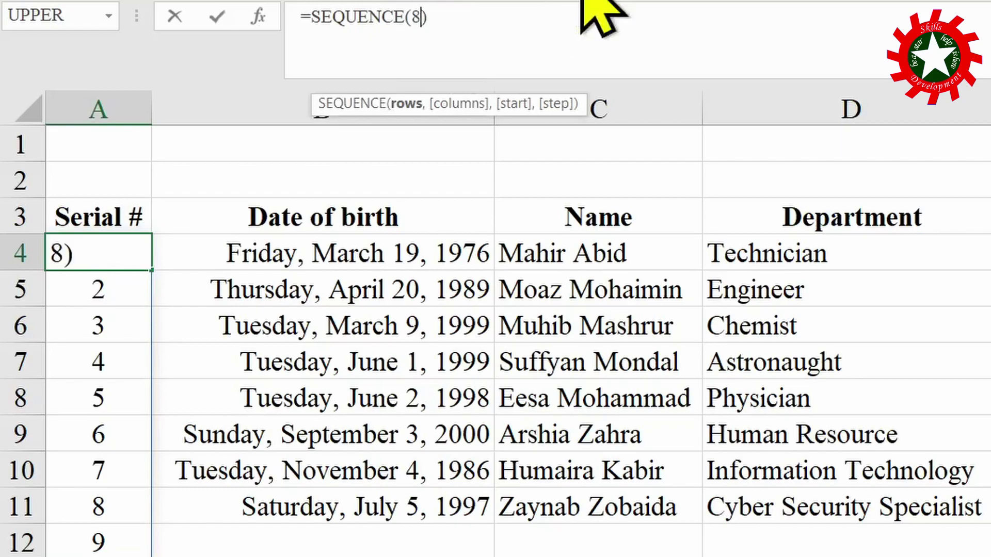
key(Return)
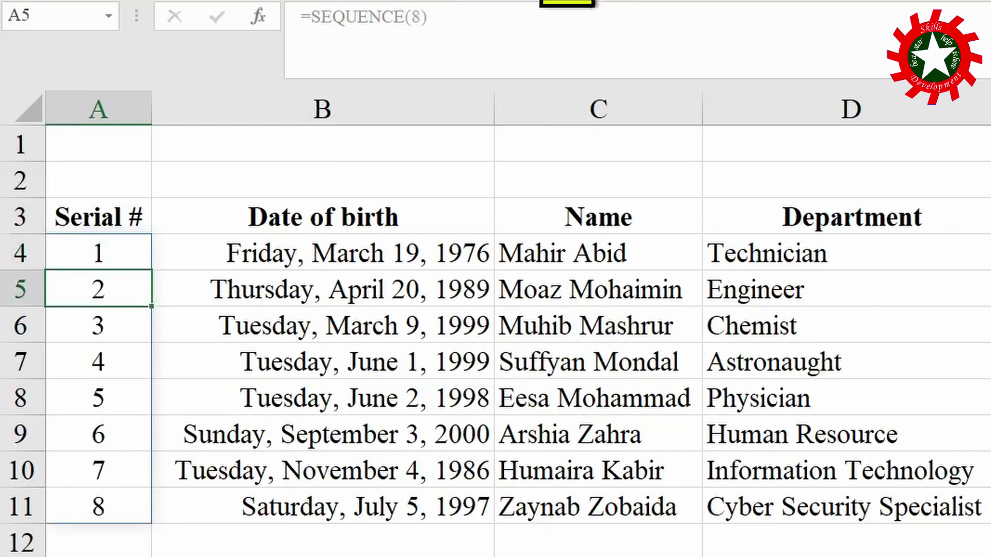
key(ctrl+Down)
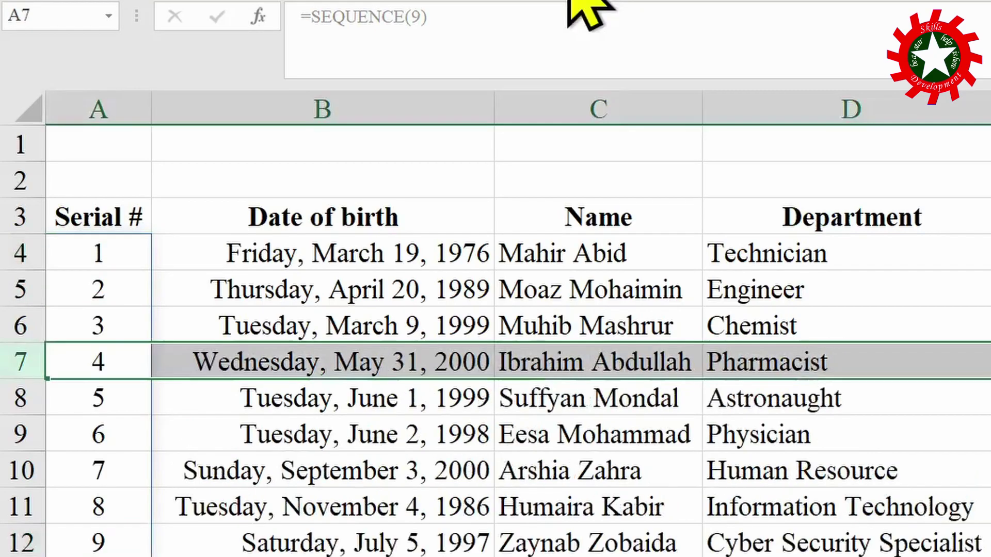
click(98, 250)
Clear the SEQUENCE numbering and enter =ROW(A4) in A4.
key(Delete)
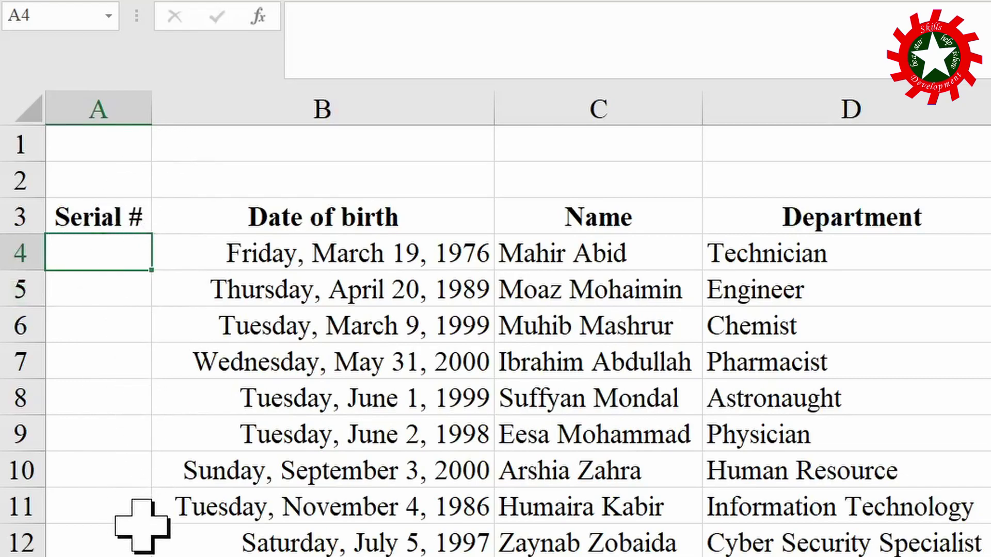
text(=)
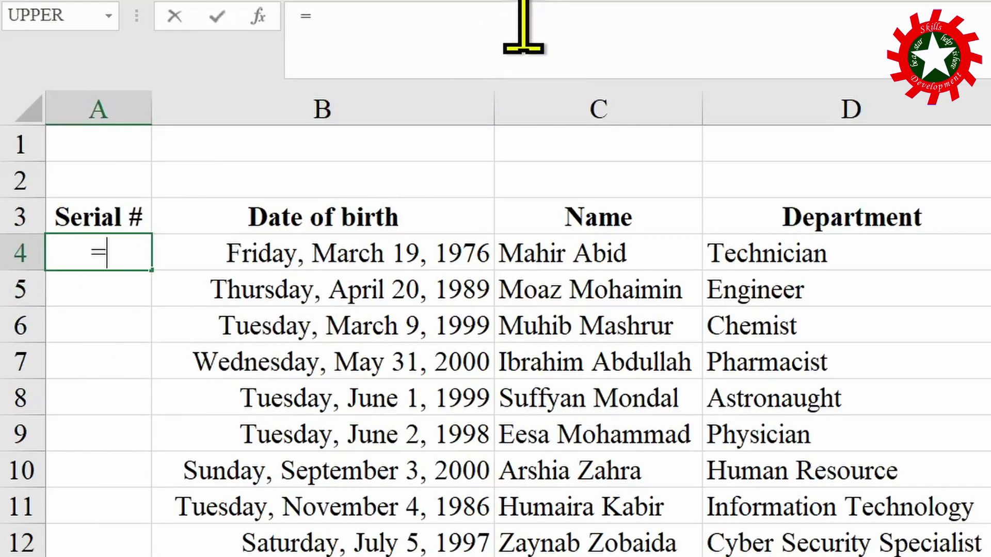
text(Row)
key(Tab)
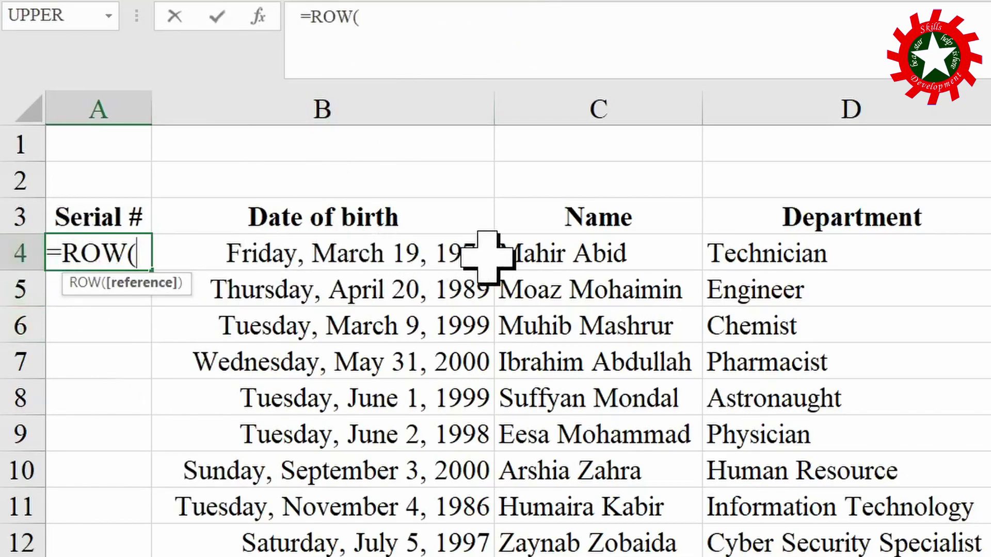
text(A4)
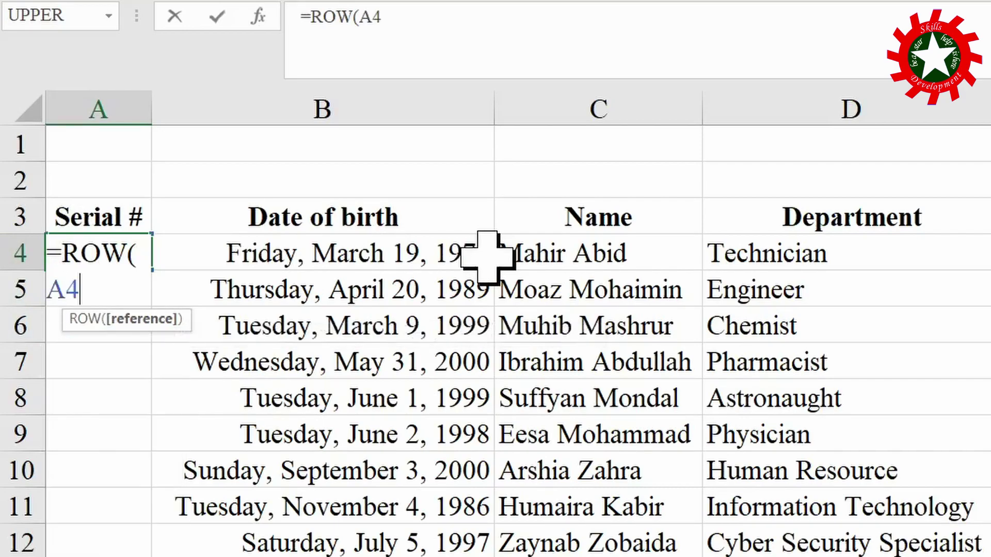
text())
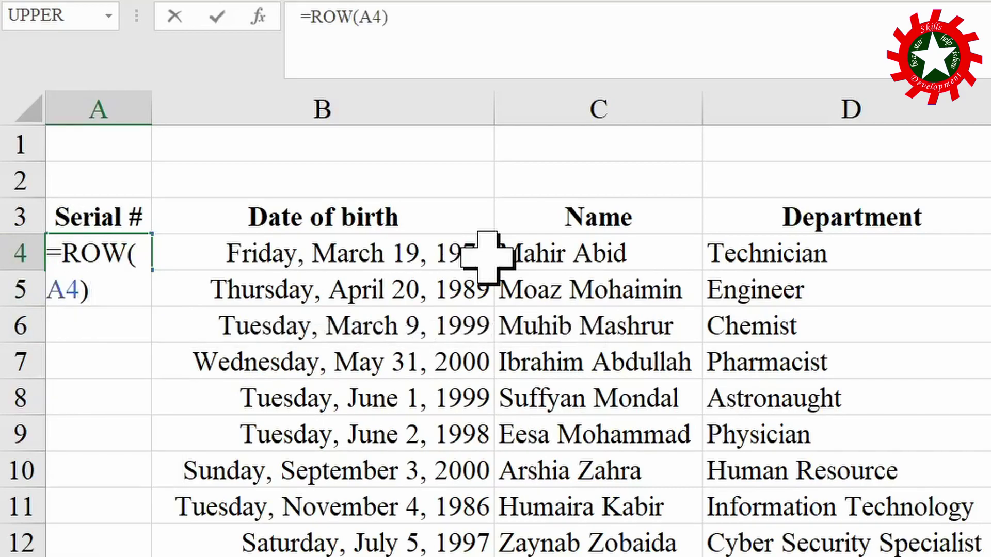
key(Return)
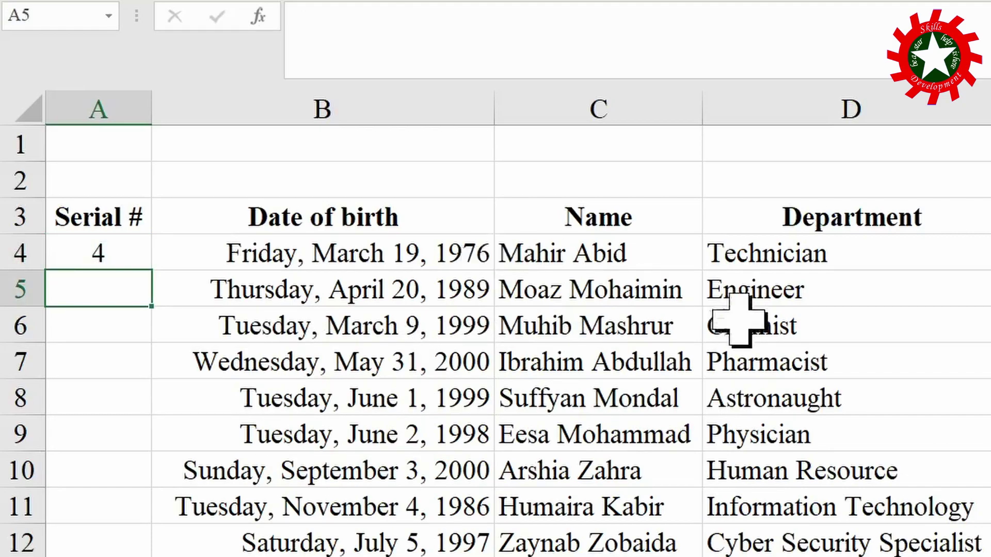
Extend the A4 formula in the formula bar to =ROW(A4)-ROW(A3), showing 1.
click(103, 248)
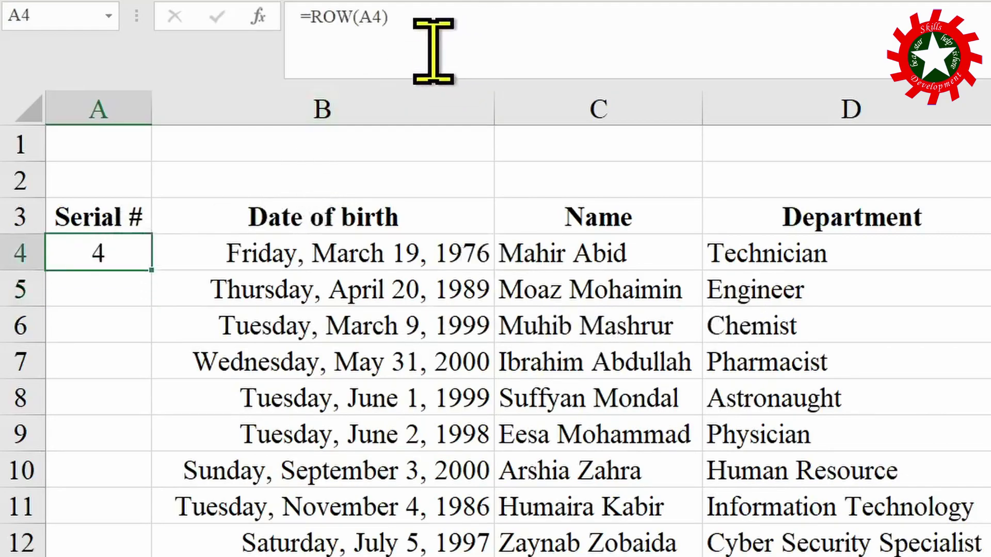
click(428, 20)
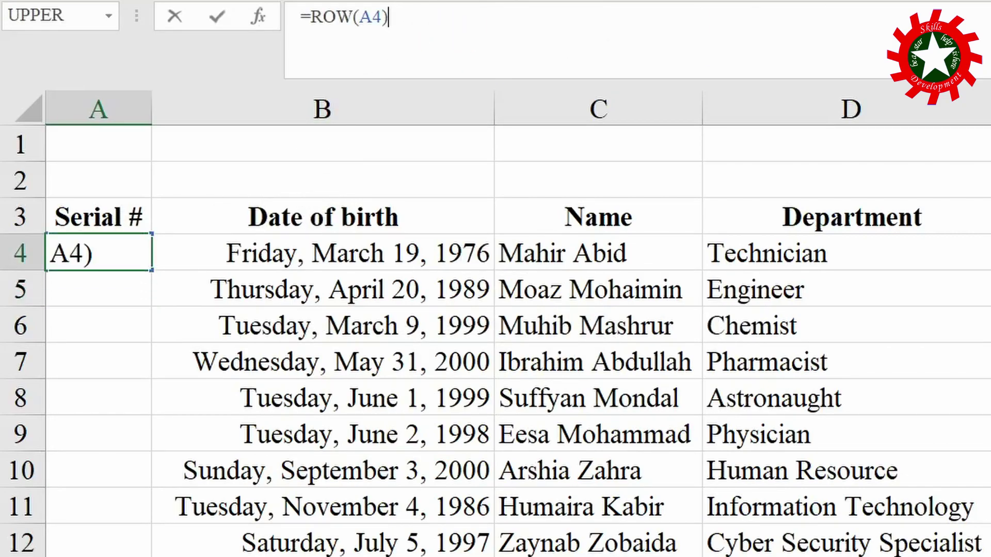
text(-Row)
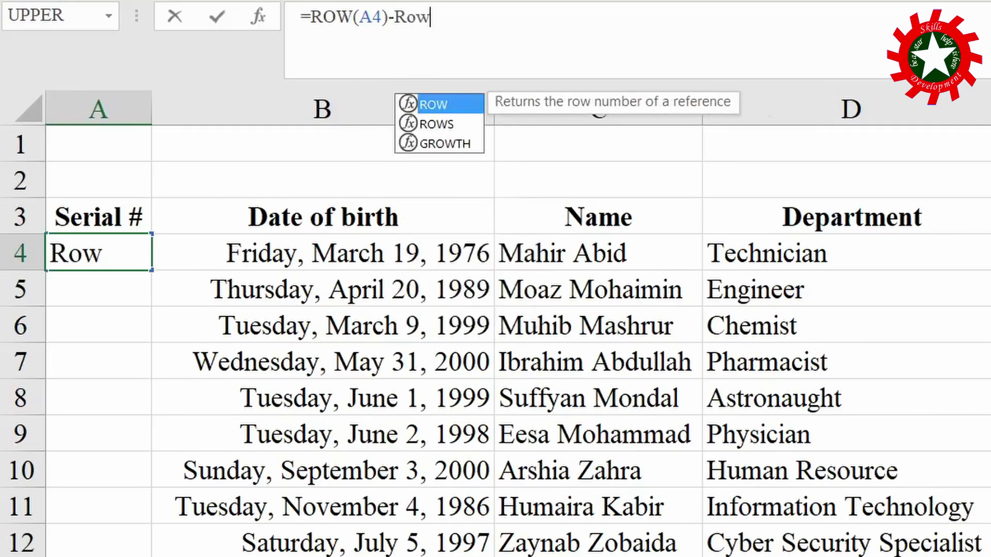
key(Tab)
text(A3)
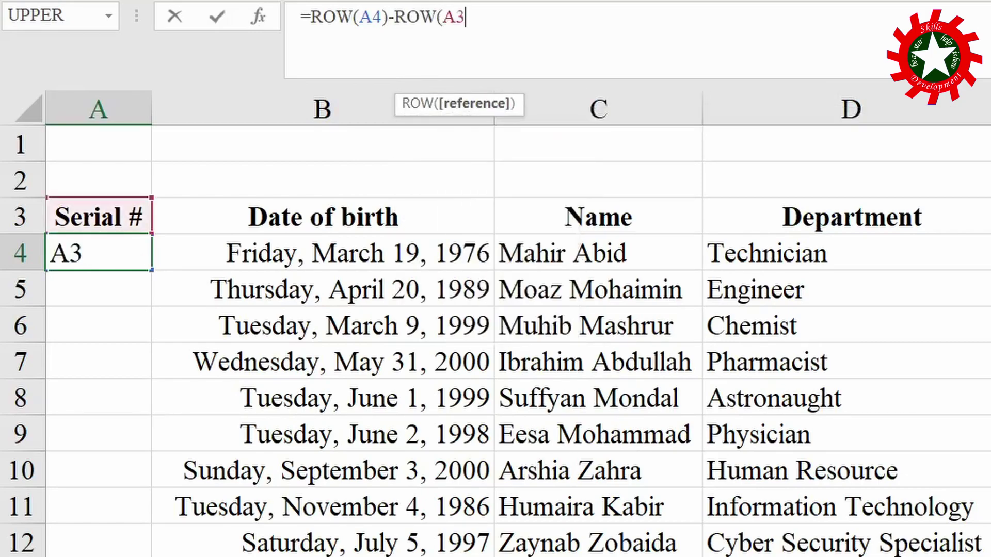
text())
key(Return)
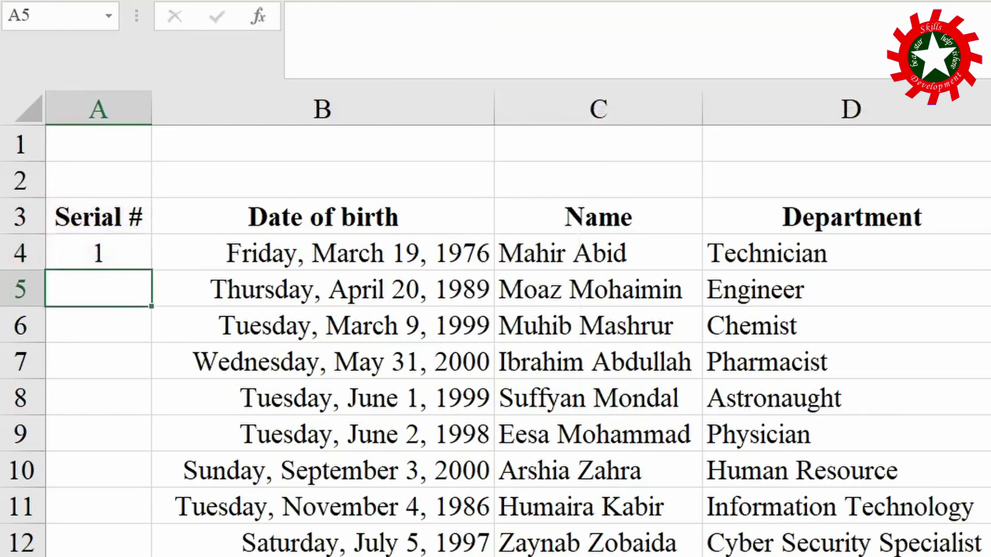
click(90, 248)
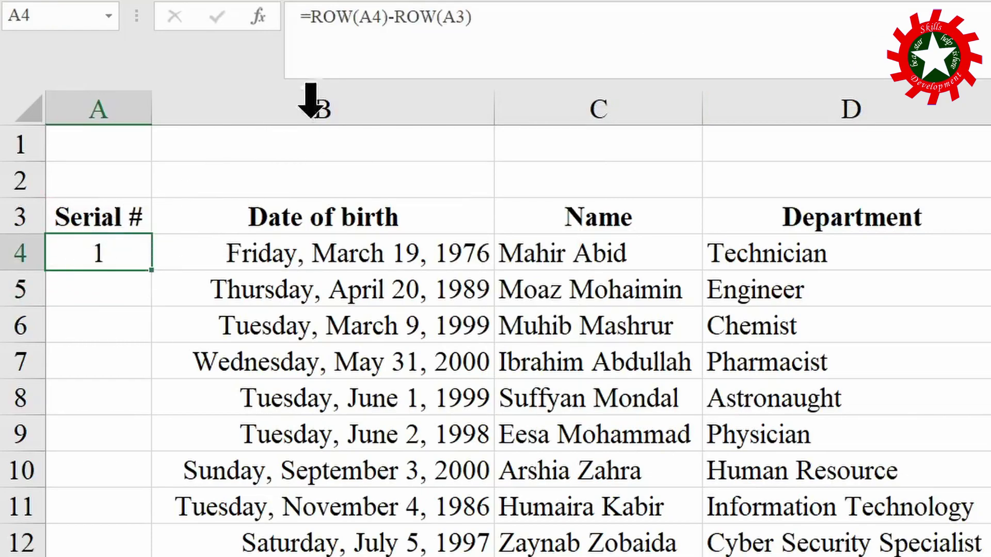
Make the A3 reference absolute ($A$3) and fill =ROW(A4)-ROW($A$3) down to A12.
click(454, 21)
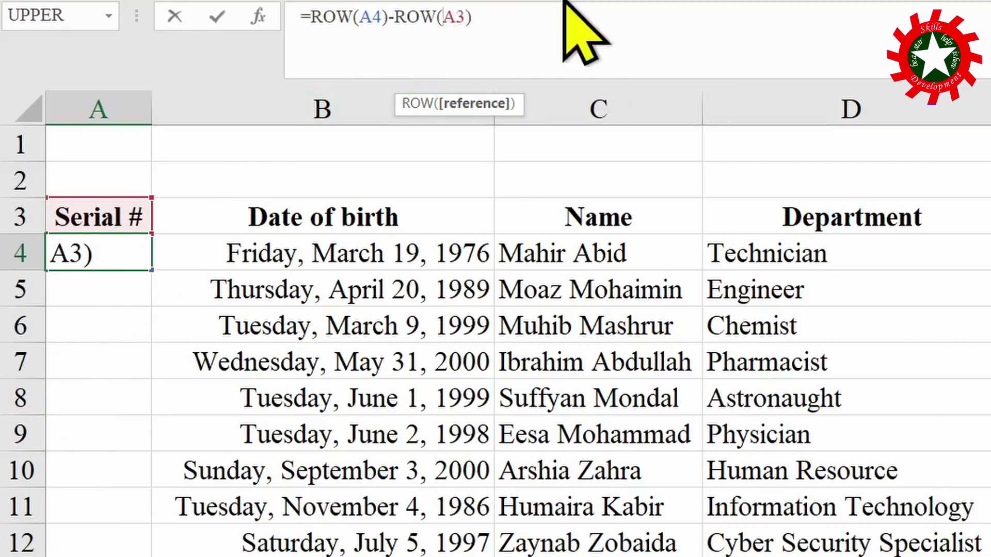
key(F4)
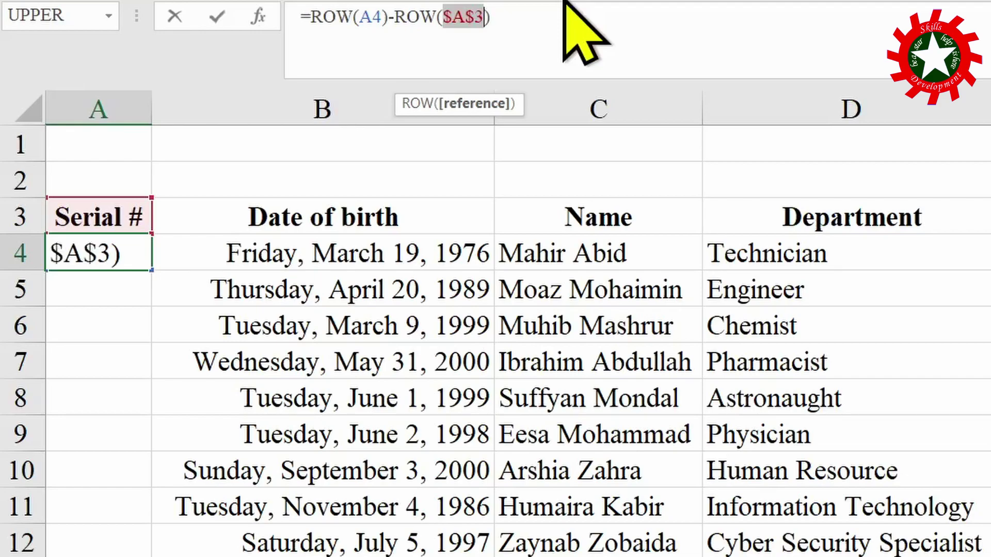
key(Return)
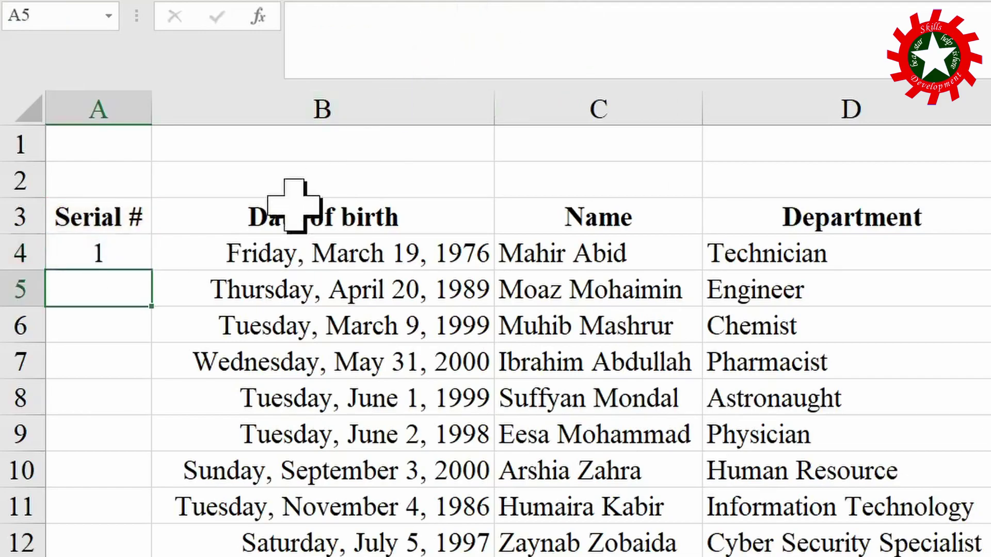
click(129, 254)
double_click(154, 272)
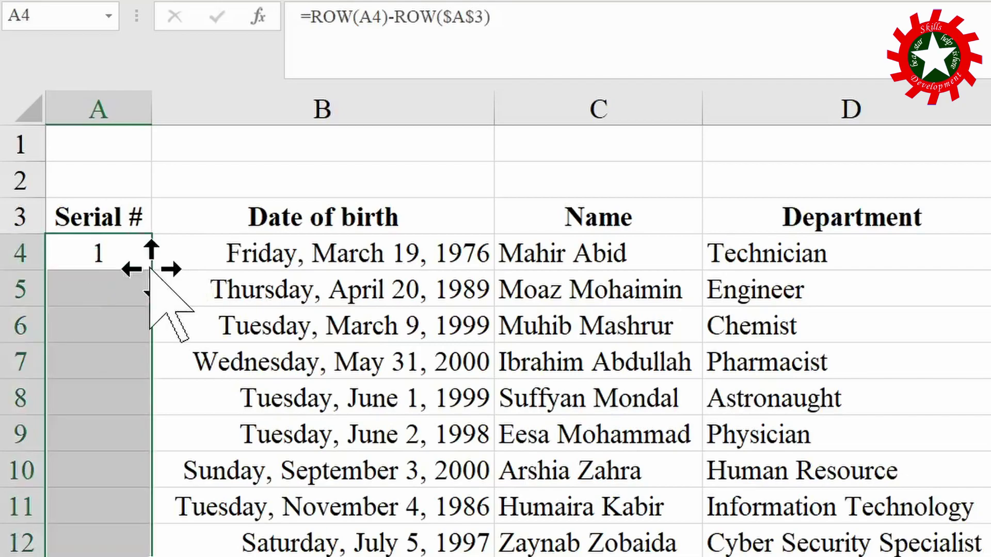
Delete rows 6–8 to confirm the serials renumber, then undo the deletion.
click(85, 395)
drag(20, 333, 18, 398)
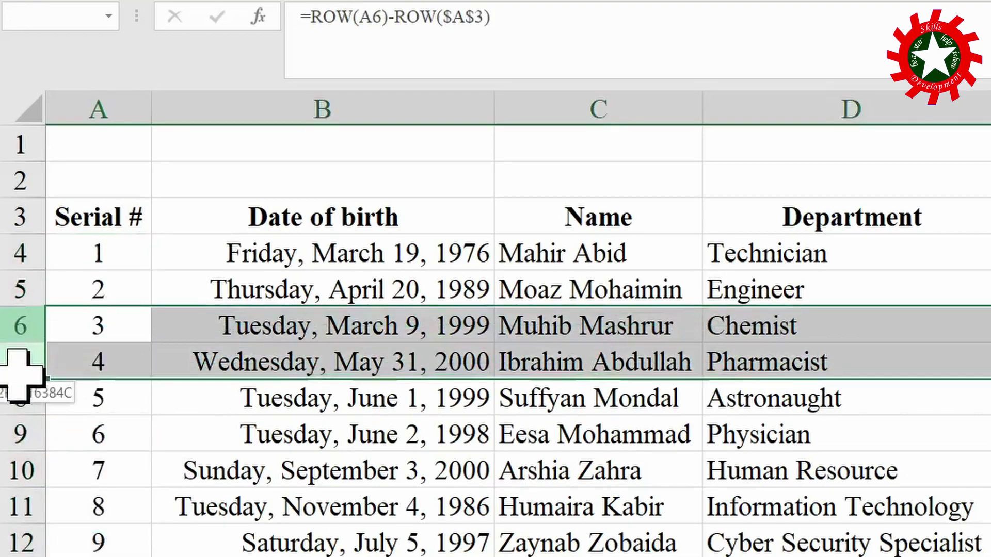
key(ctrl+minus)
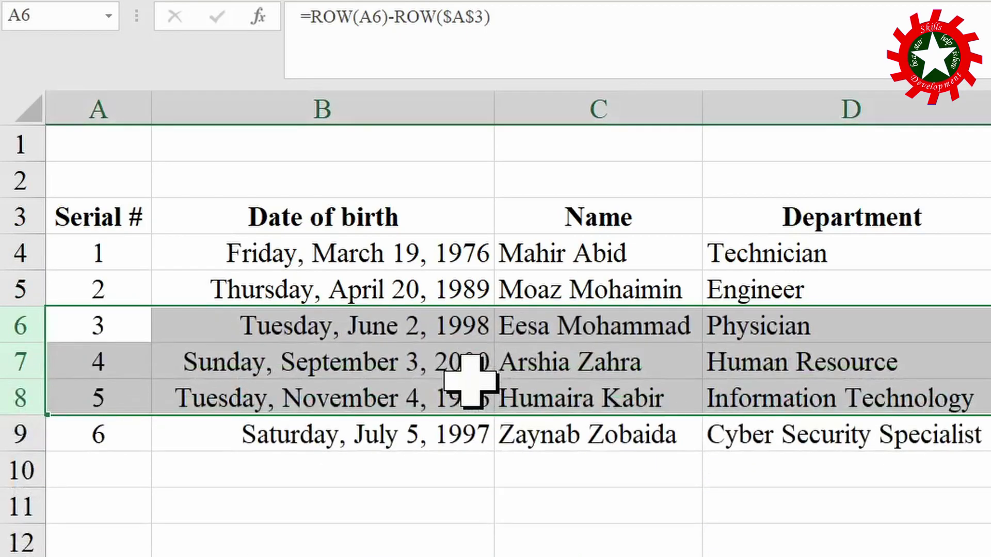
click(144, 429)
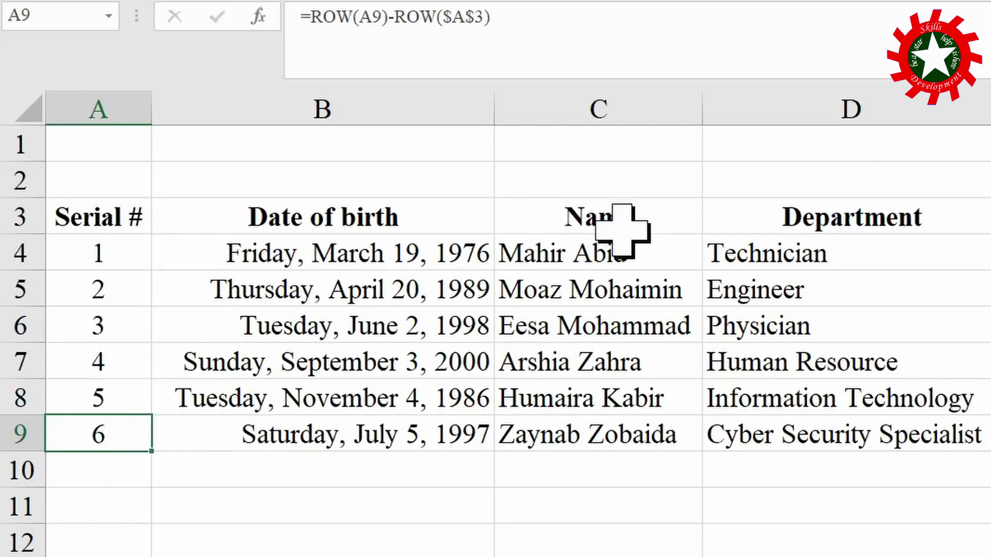
key(ctrl+z)
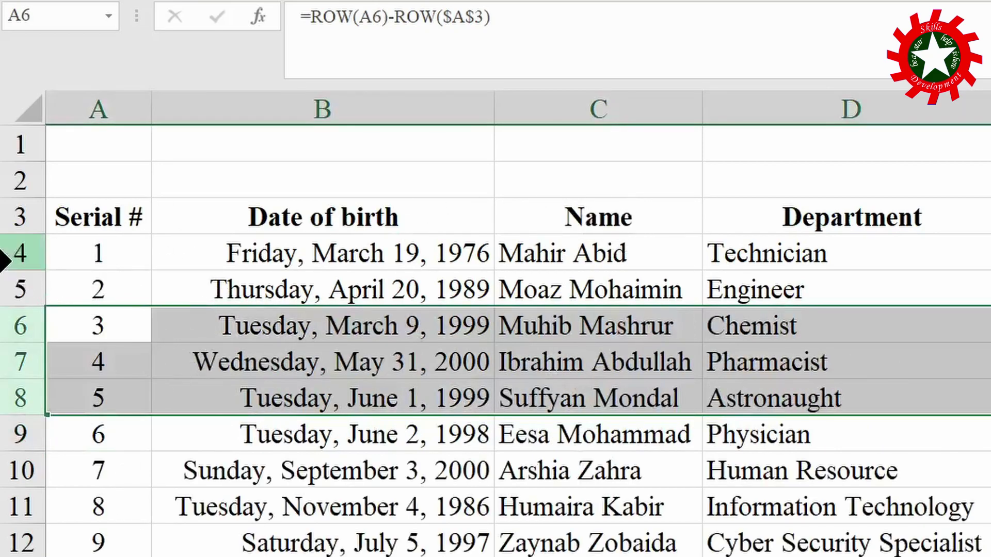
click(9, 258)
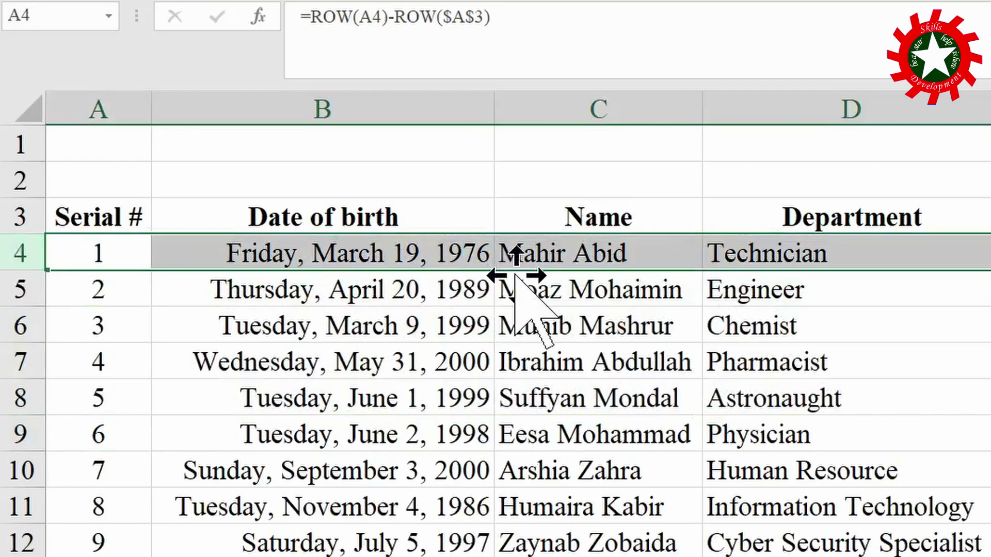
Delete the first data row and insert a blank row 2 above the header.
key(ctrl+minus)
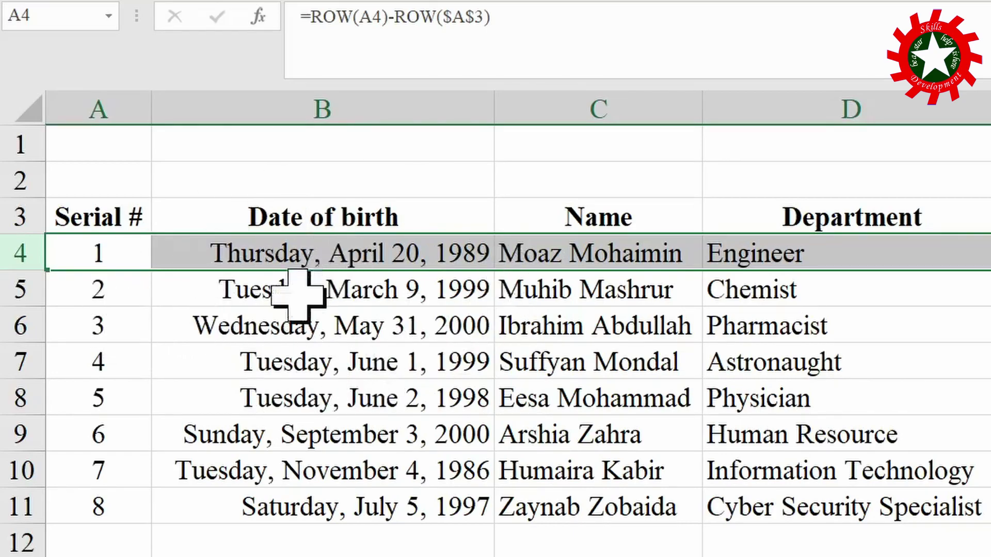
click(31, 177)
key(ctrl+shift+plus)
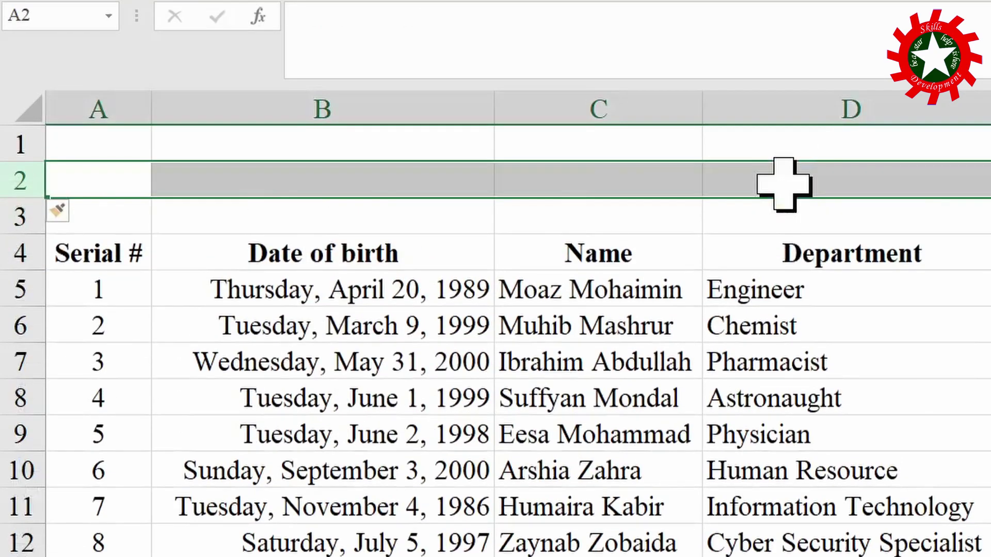
click(266, 212)
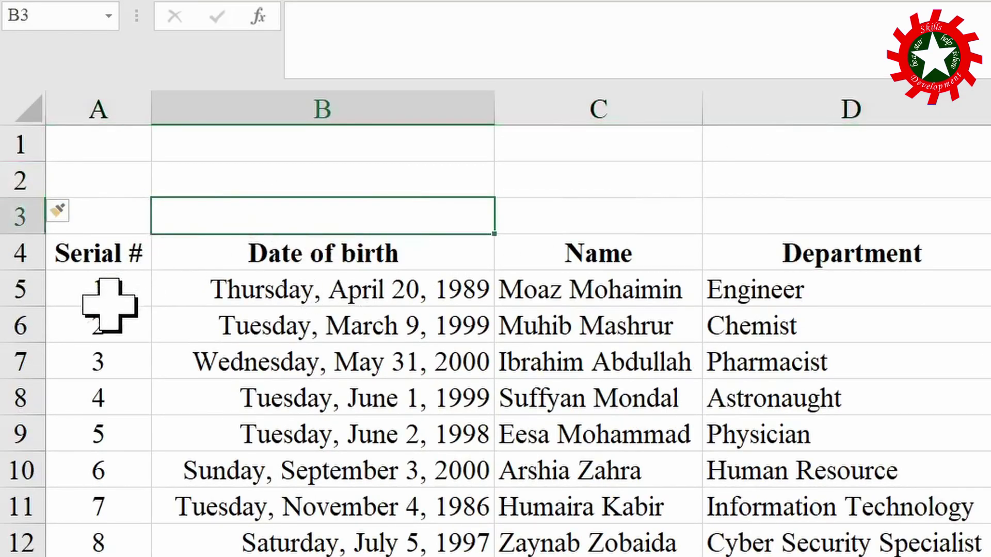
click(101, 286)
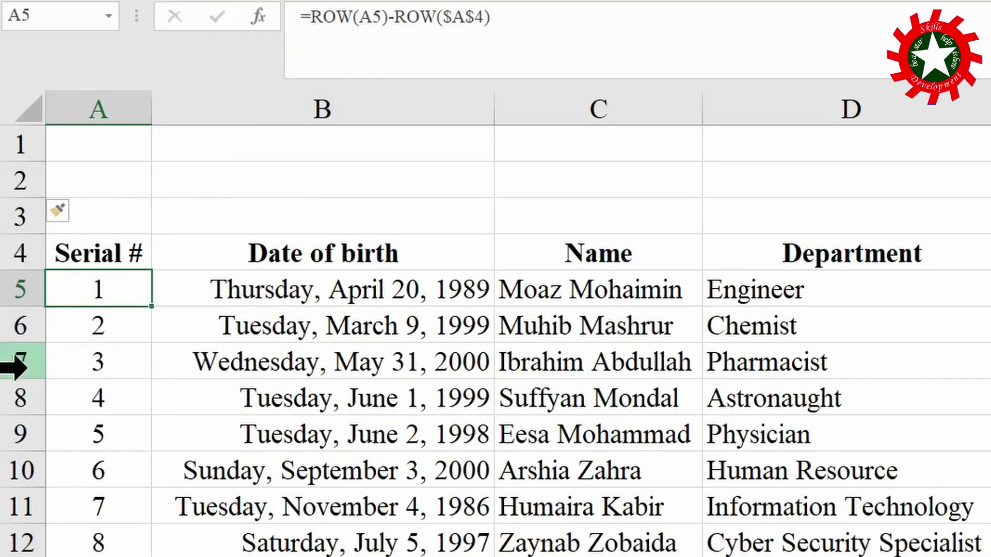
Delete the Astronaught record in row 8, leaving serials numbered 1–7.
click(10, 400)
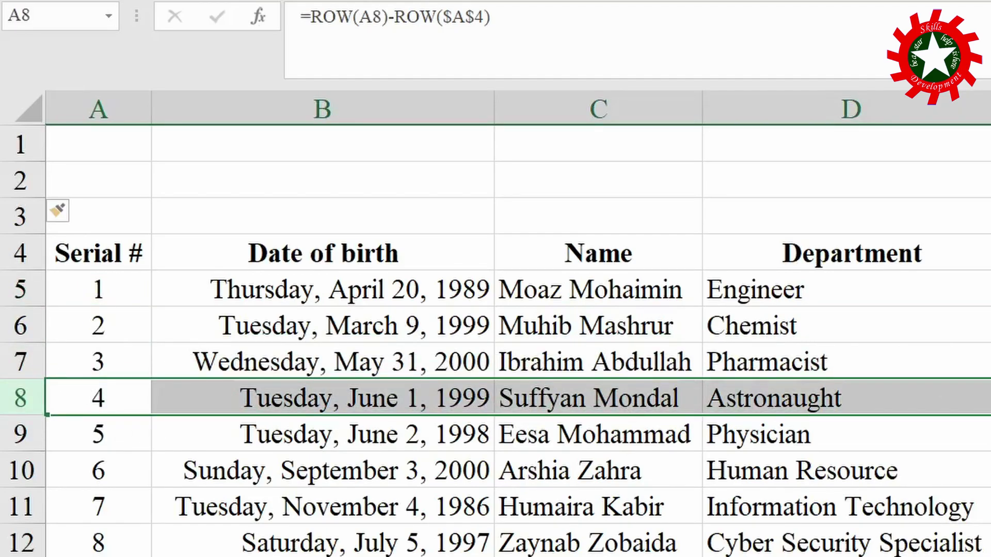
key(ctrl+minus)
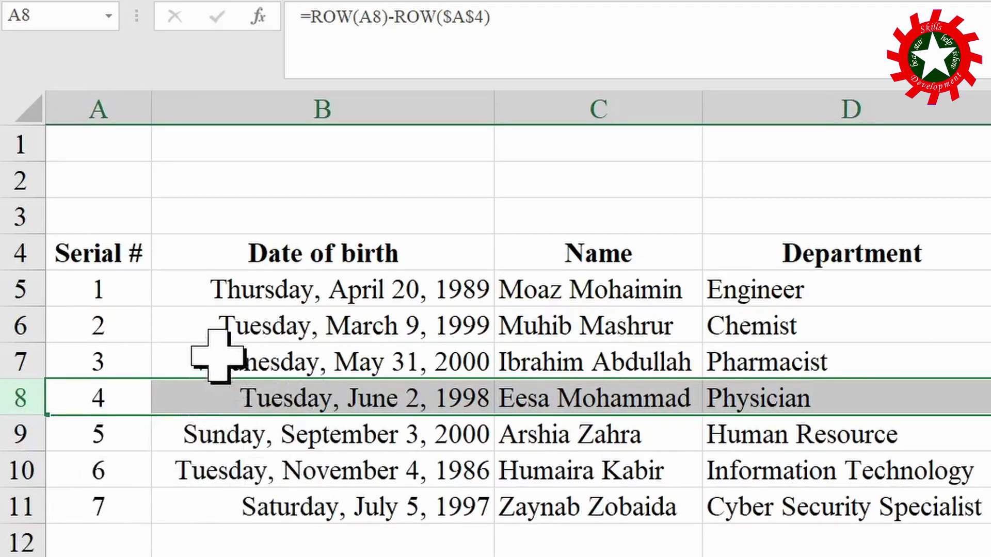
click(405, 330)
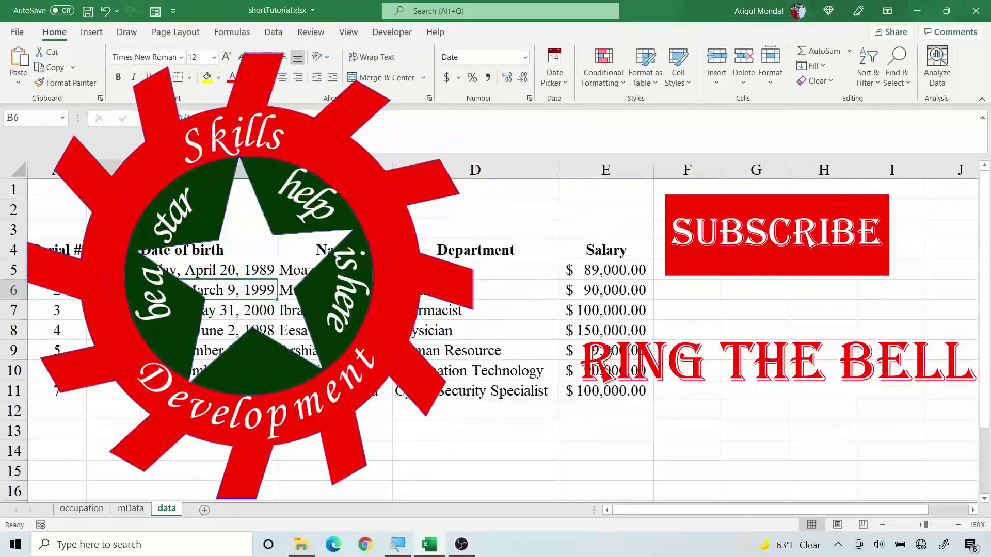
click(57, 270)
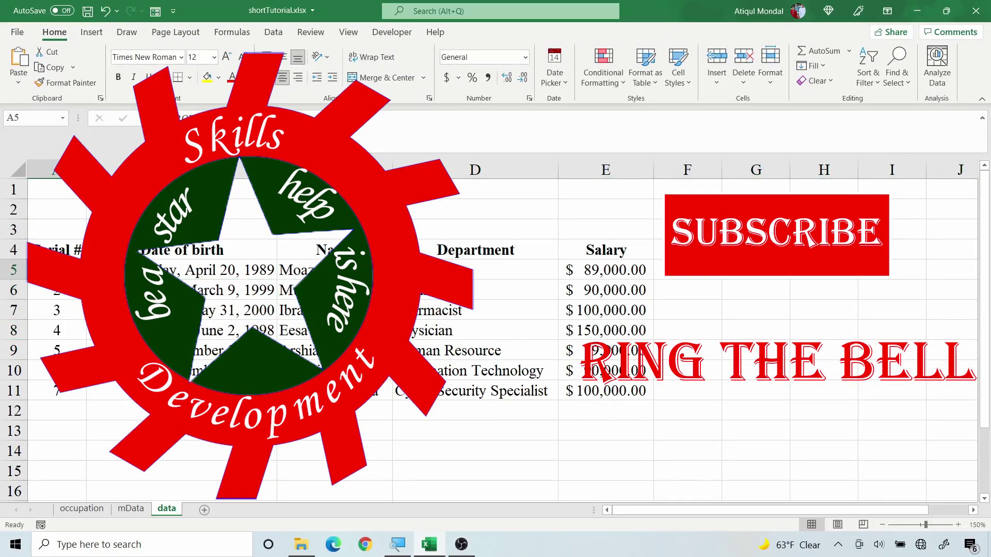